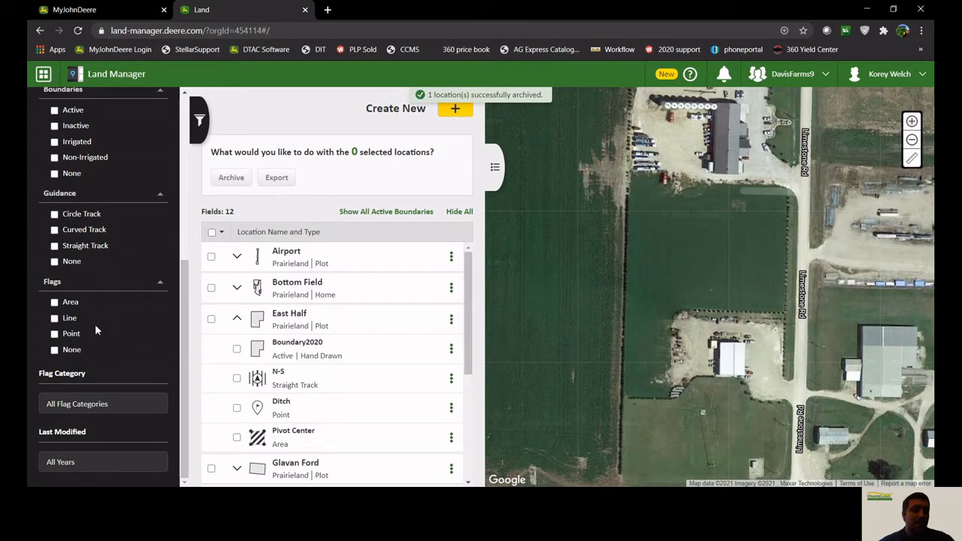
Filter the field list to fields with Straight Track guidance, and clear that filter again.
{"action": "scroll", "coordinate": [81, 304], "scroll_direction": "up", "scroll_amount": 1}
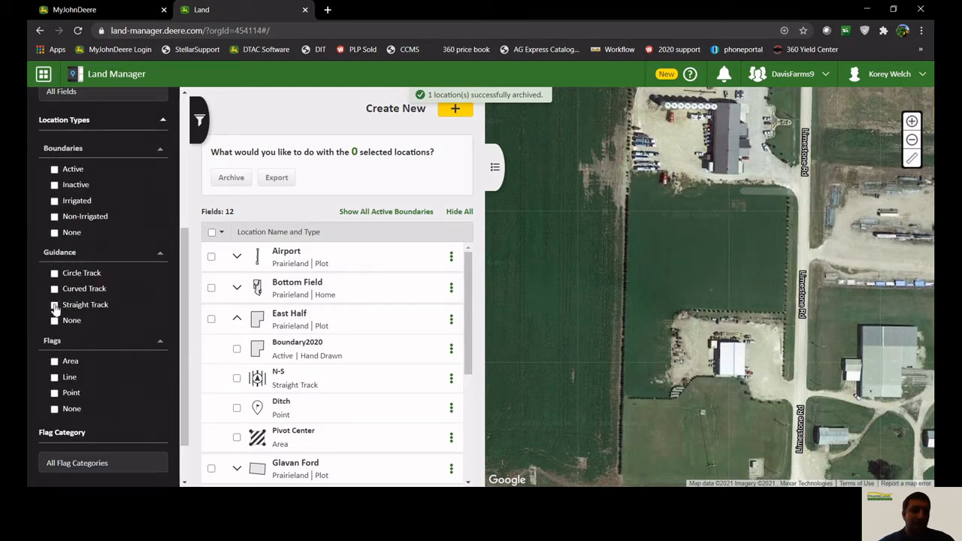
{"action": "left_click", "coordinate": [54, 305]}
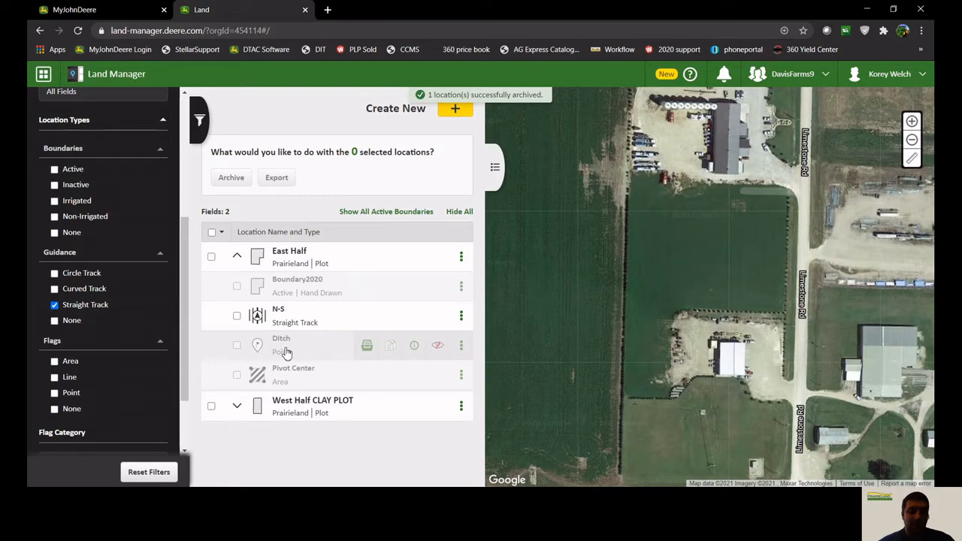
{"action": "left_click", "coordinate": [56, 307]}
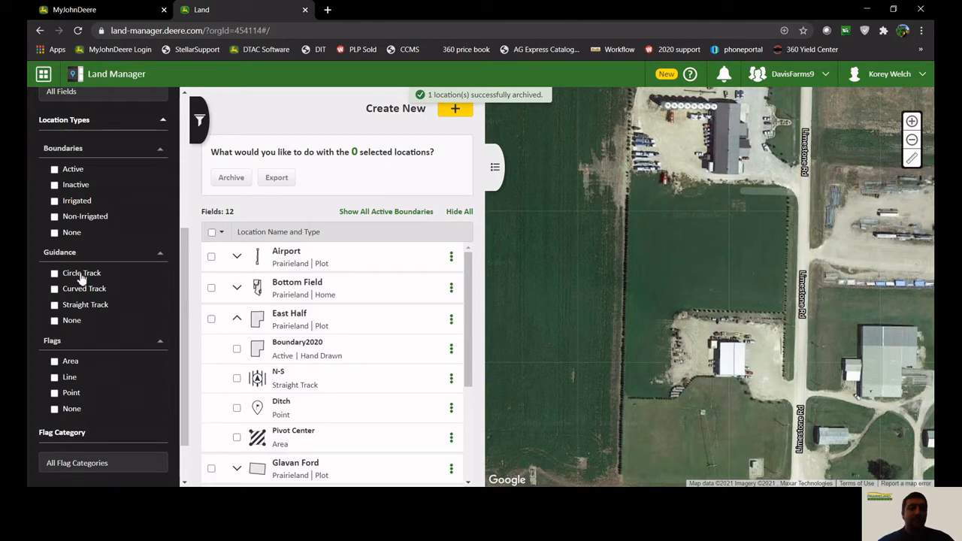
{"action": "scroll", "coordinate": [81, 278], "scroll_direction": "up", "scroll_amount": 3}
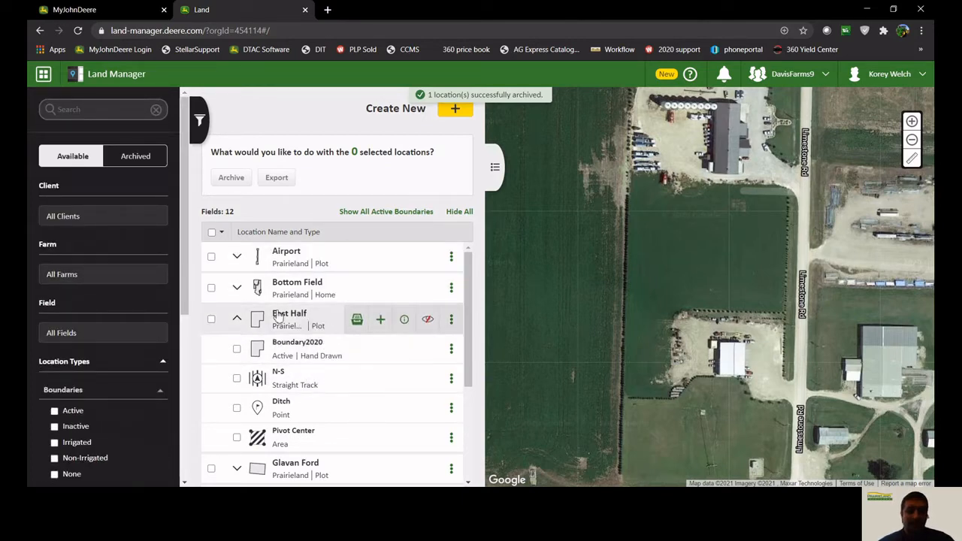
{"action": "scroll", "coordinate": [290, 271], "scroll_direction": "down", "scroll_amount": 2}
{"action": "scroll", "coordinate": [308, 289], "scroll_direction": "up", "scroll_amount": 2}
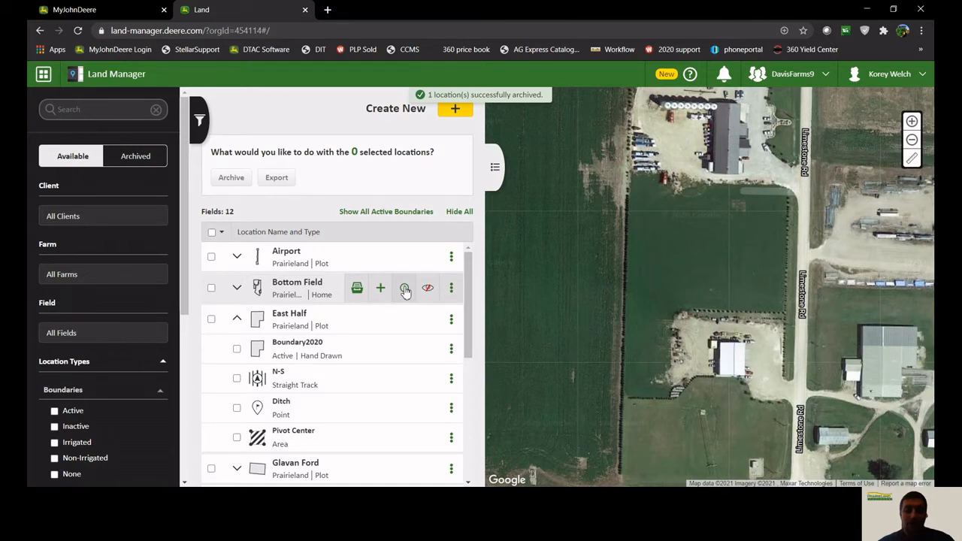
View the details of Bottom Field, open them for editing and cancel without changes.
{"action": "left_click", "coordinate": [405, 290]}
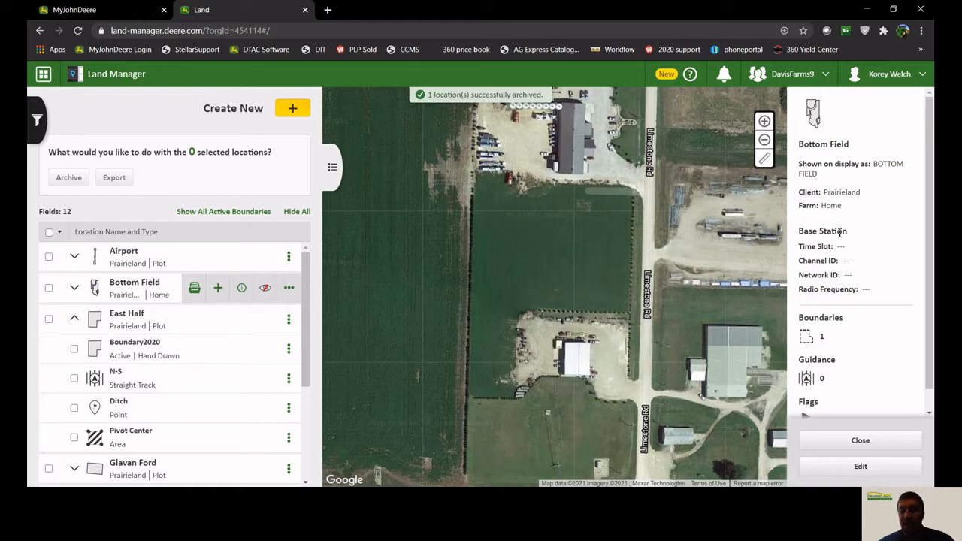
{"action": "left_click", "coordinate": [864, 466]}
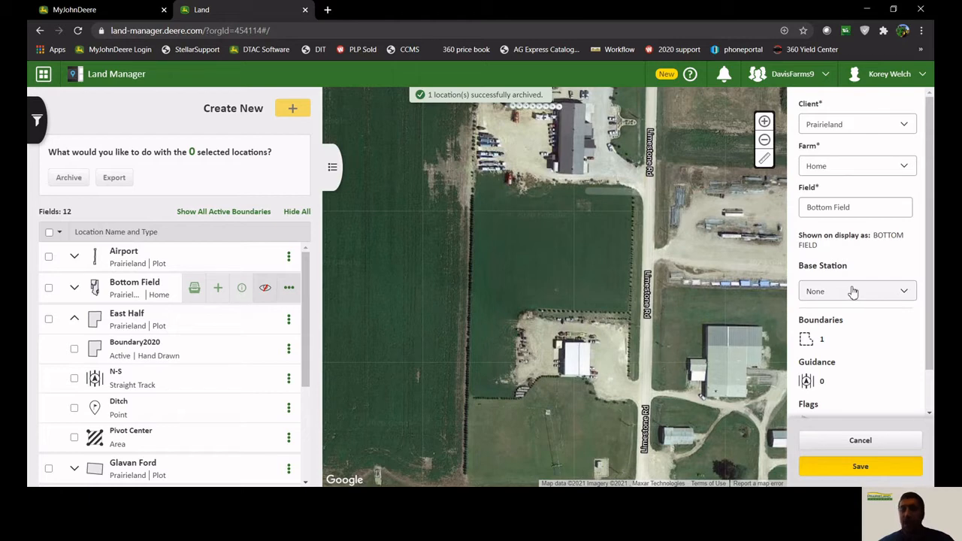
{"action": "left_click", "coordinate": [863, 441]}
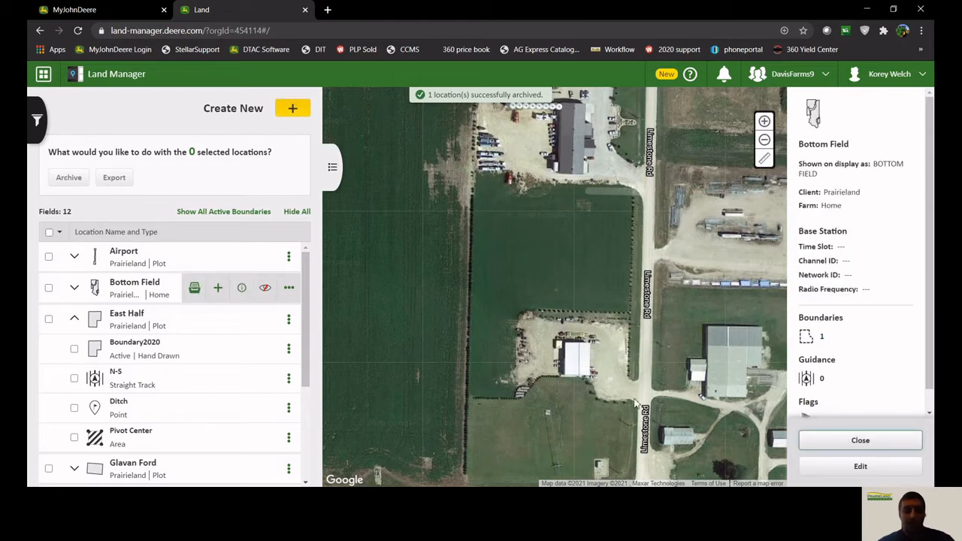
View the details of Bottom Field's Boundary2020, open the boundary for editing and cancel without changes.
{"action": "left_click", "coordinate": [75, 288]}
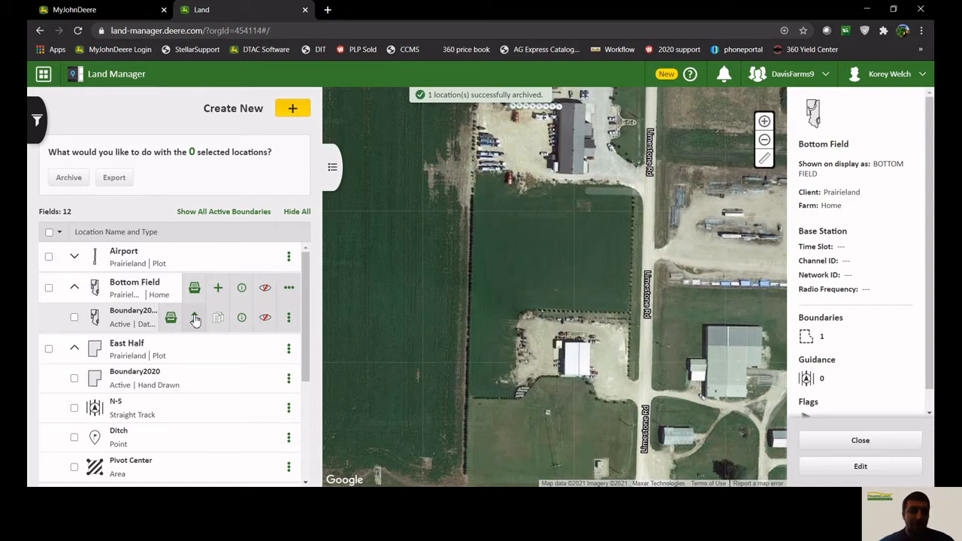
{"action": "left_click", "coordinate": [242, 318]}
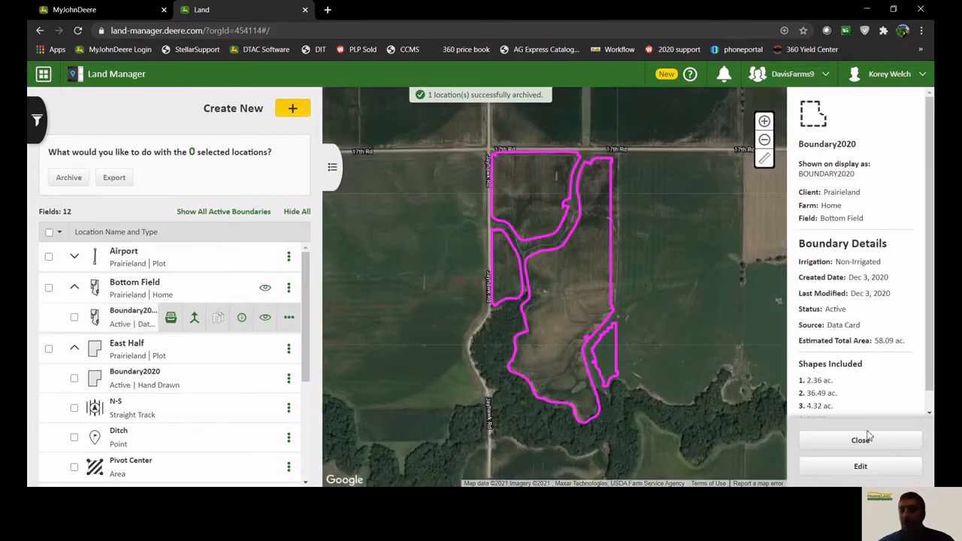
{"action": "left_click", "coordinate": [870, 467]}
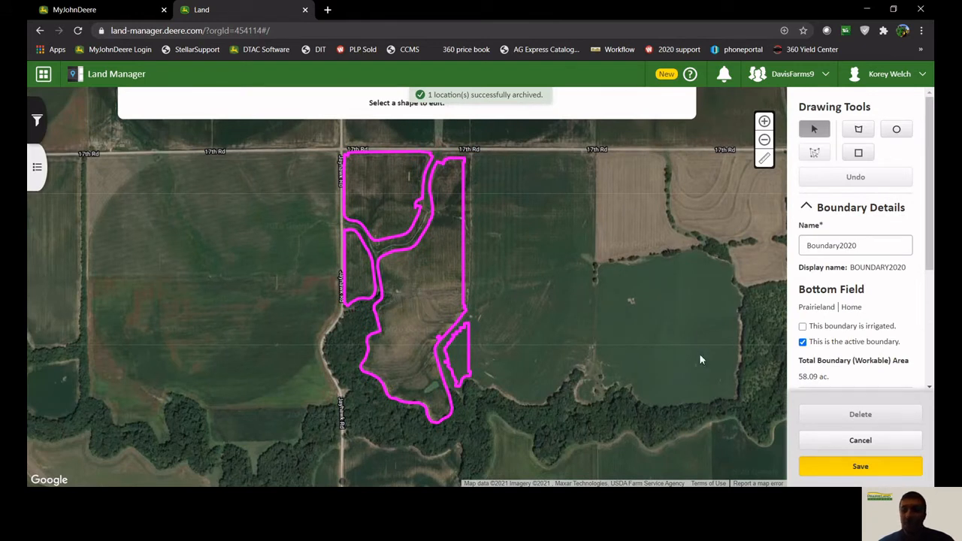
{"action": "left_click", "coordinate": [878, 444]}
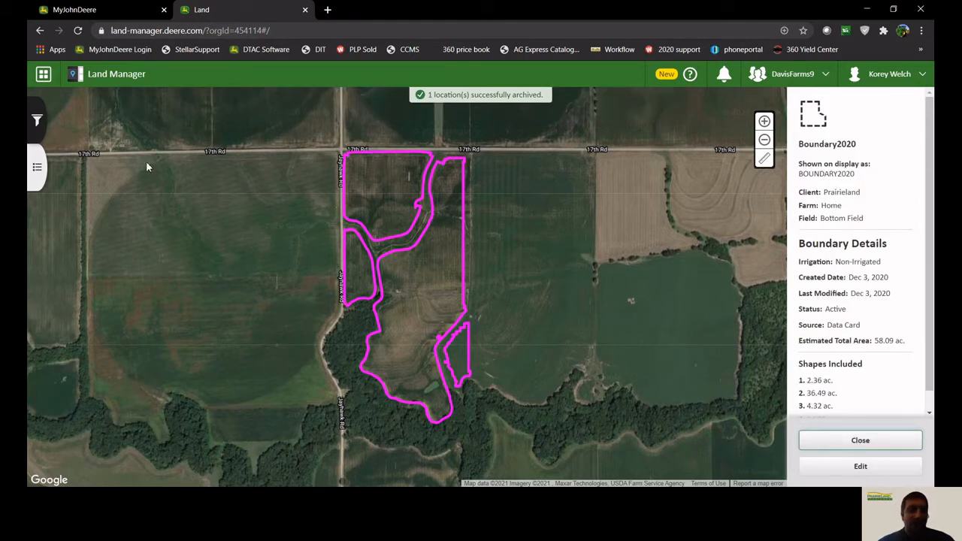
Bring back the location list beside the map, and open and close the filter options.
{"action": "left_click", "coordinate": [37, 167]}
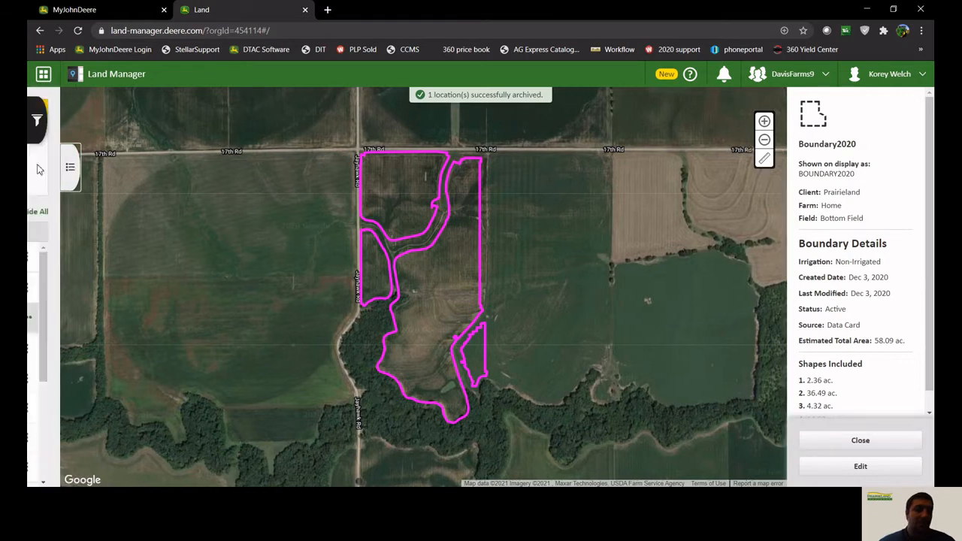
{"action": "left_click", "coordinate": [38, 122]}
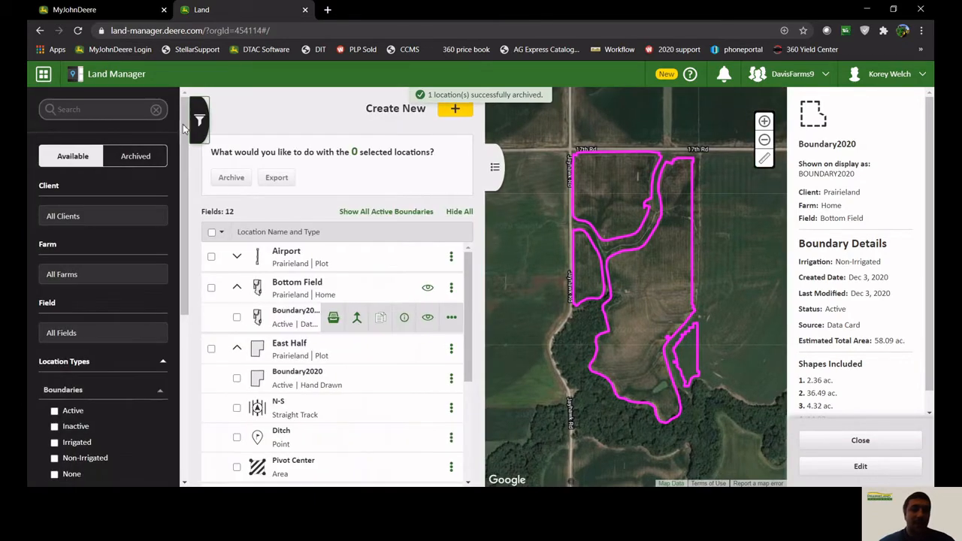
{"action": "left_click", "coordinate": [201, 125]}
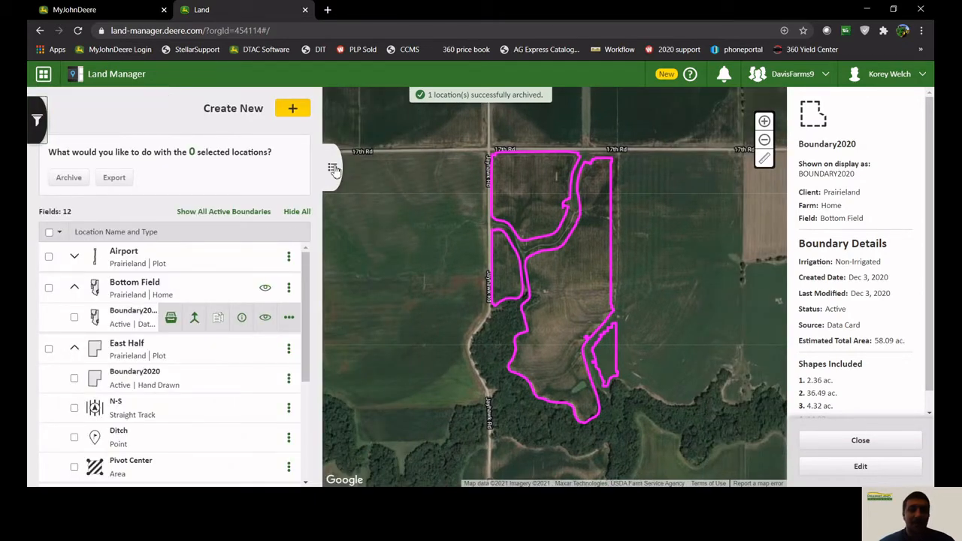
Toggle the map visibility of Bottom Field's boundary and East Half's N-S track and boundary, and hide all locations.
{"action": "left_click", "coordinate": [266, 320]}
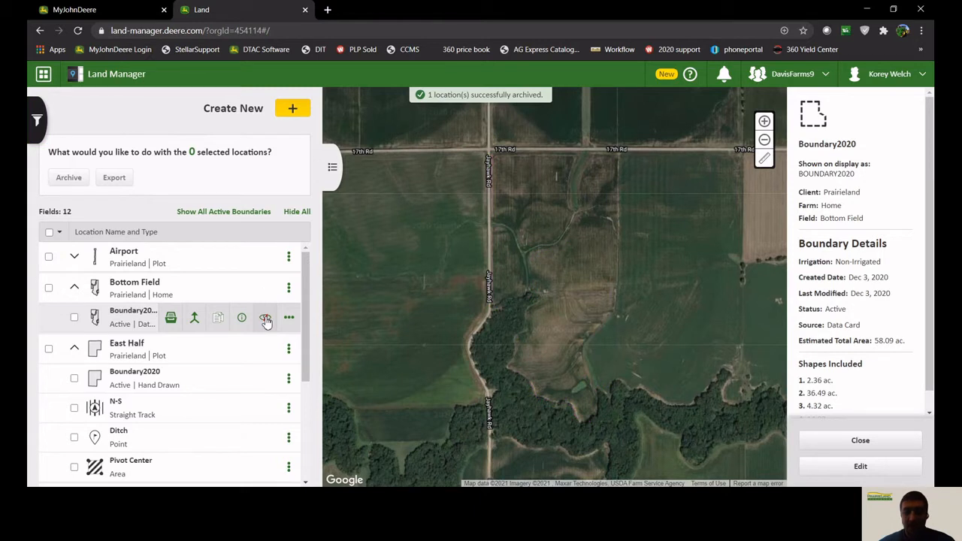
{"action": "left_click", "coordinate": [266, 319]}
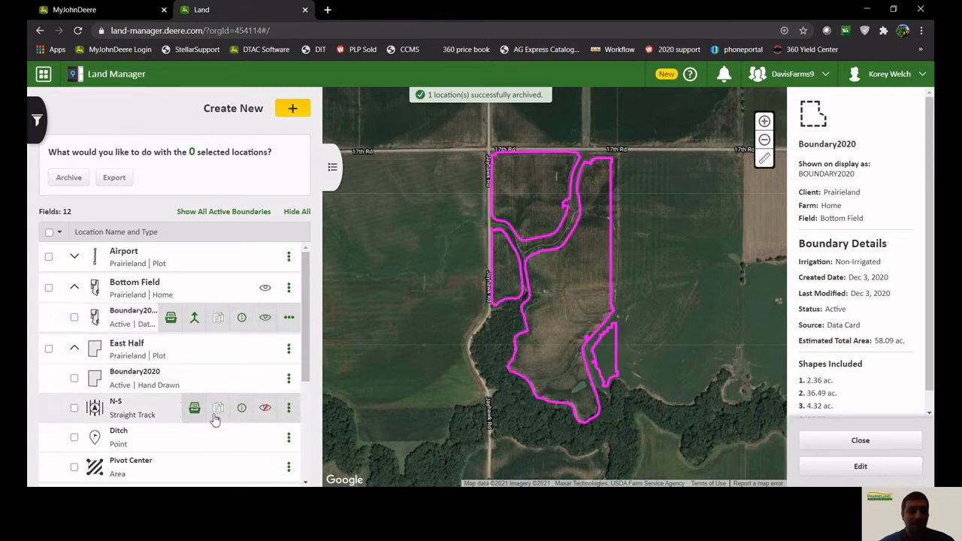
{"action": "left_click", "coordinate": [266, 380]}
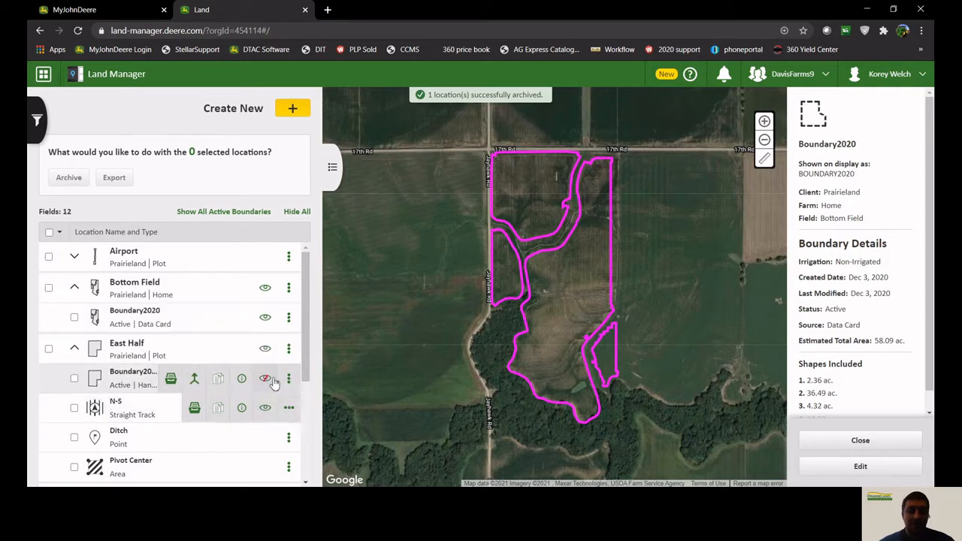
{"action": "left_click", "coordinate": [297, 213]}
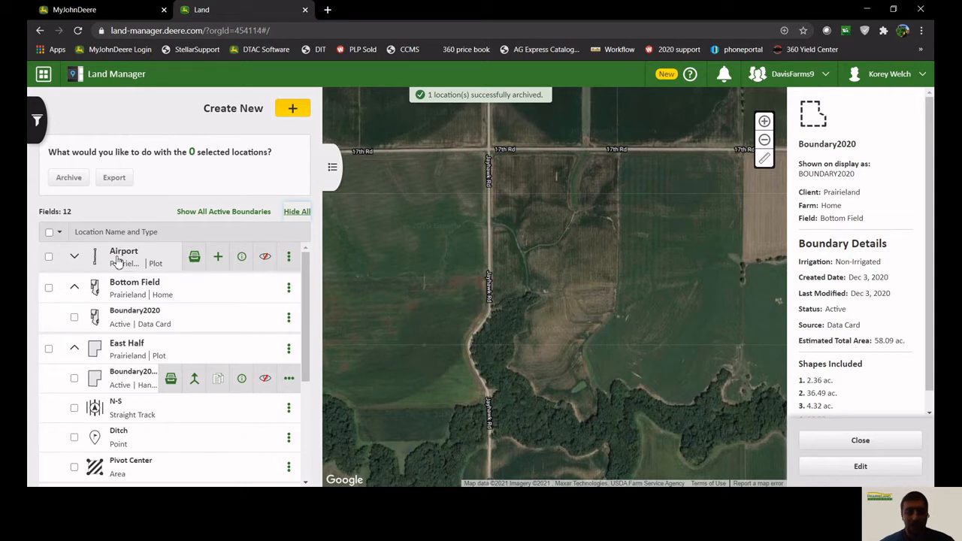
Start a newly drawn boundary for the Test field and name it 2021.
{"action": "scroll", "coordinate": [118, 316], "scroll_direction": "down", "scroll_amount": 5}
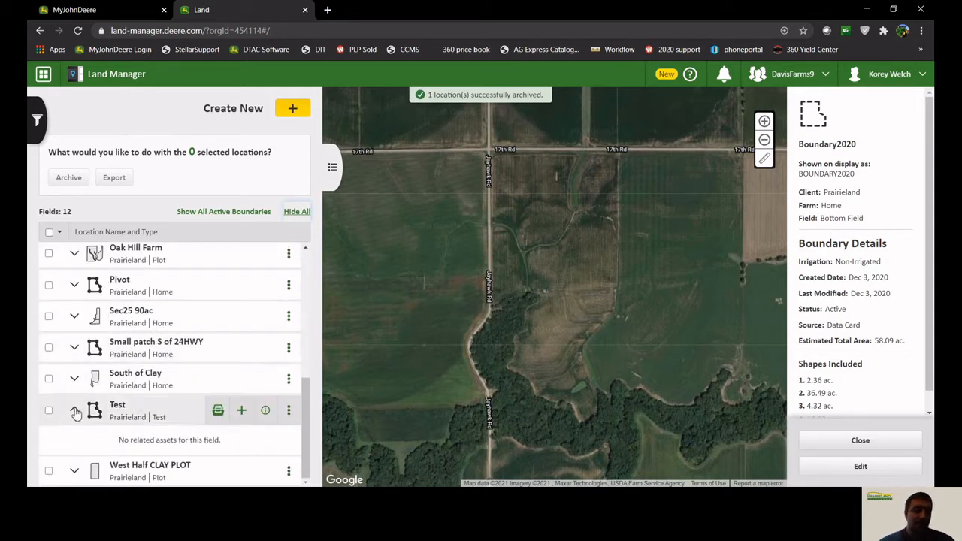
{"action": "left_click", "coordinate": [242, 412]}
{"action": "left_click", "coordinate": [334, 168]}
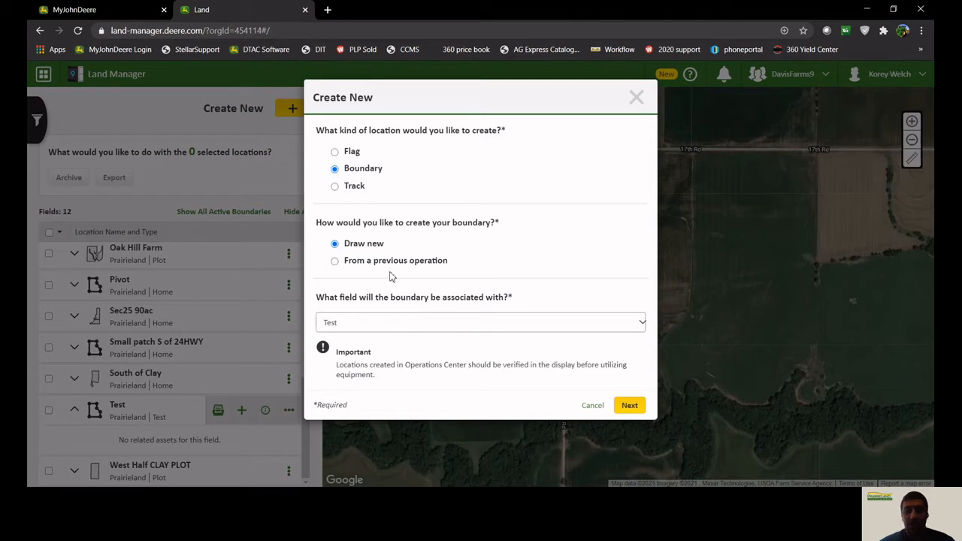
{"action": "left_click", "coordinate": [630, 406]}
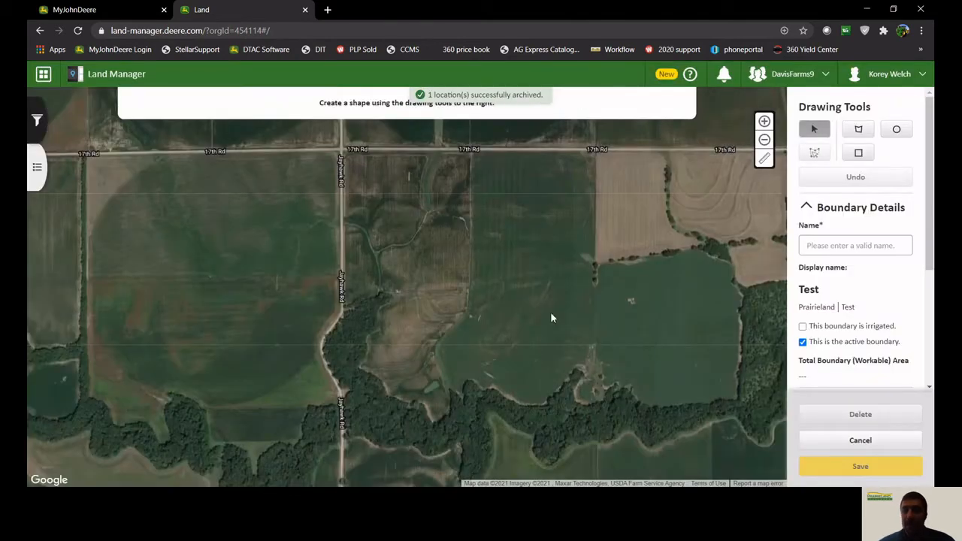
{"action": "left_click", "coordinate": [816, 244]}
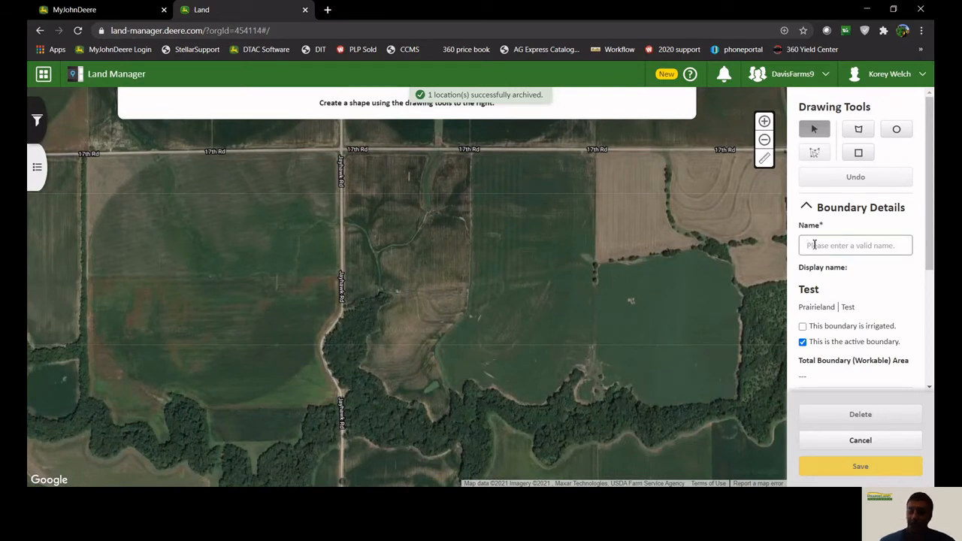
{"action": "type", "text": "2021"}
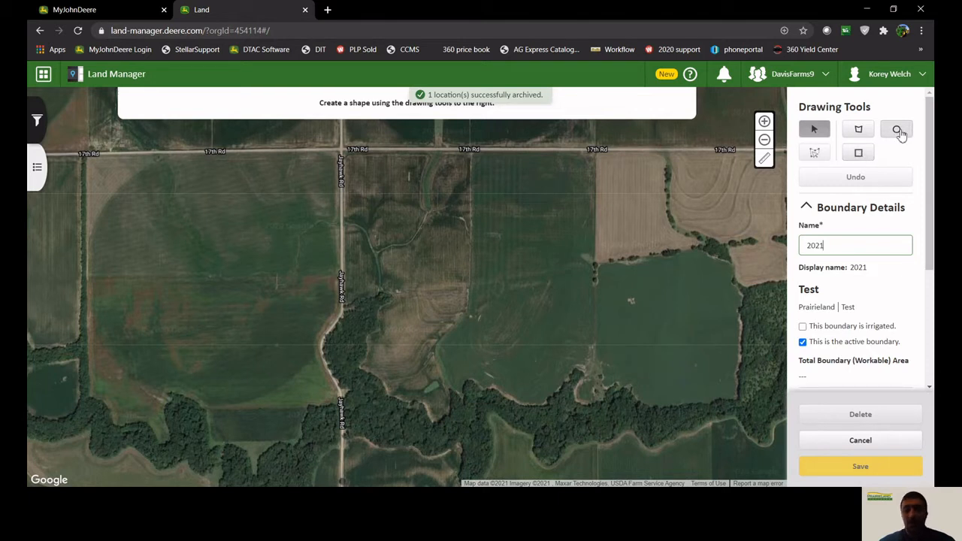
Draw a closed polygon of about 20 acres around the brown field south of 17th Rd, following its tree lines.
{"action": "left_click", "coordinate": [858, 130]}
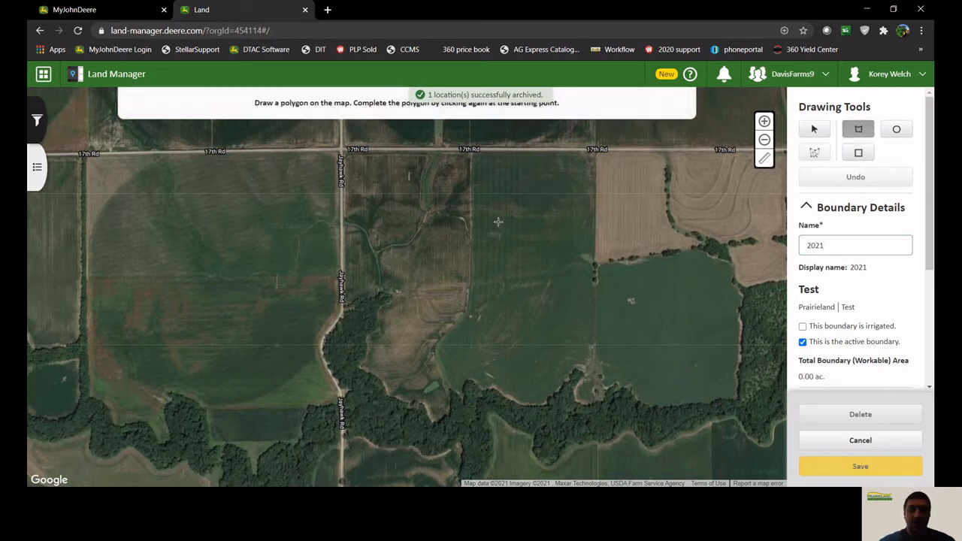
{"action": "left_click", "coordinate": [596, 263]}
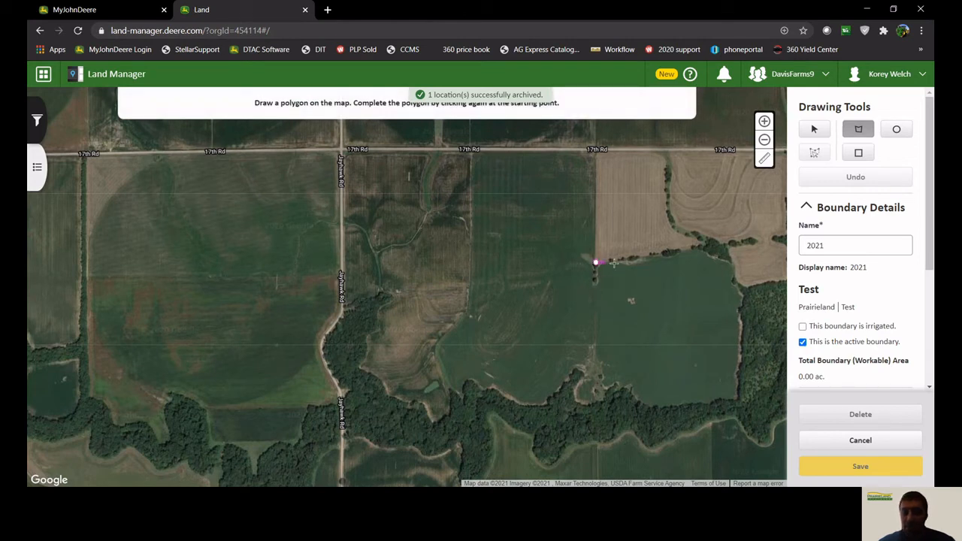
{"action": "left_click", "coordinate": [651, 257]}
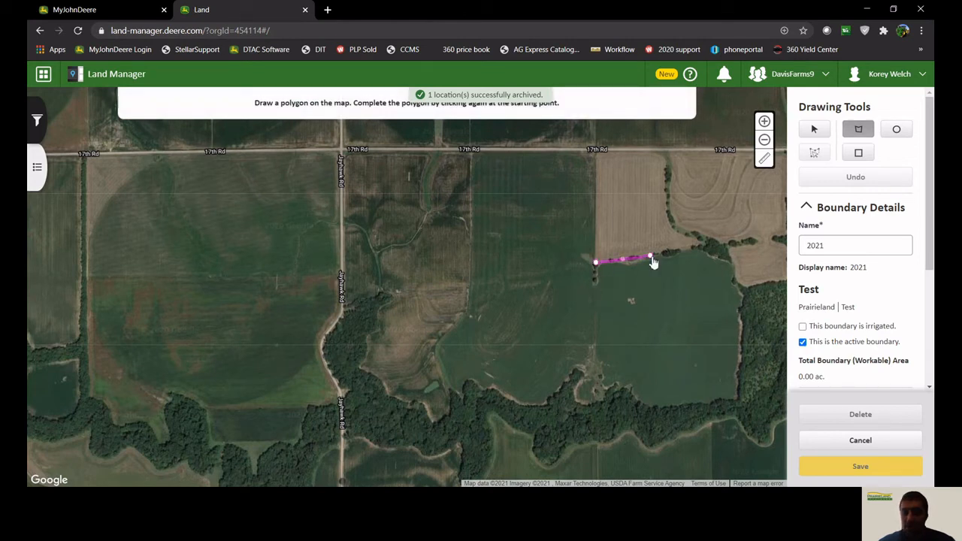
{"action": "left_click", "coordinate": [695, 249]}
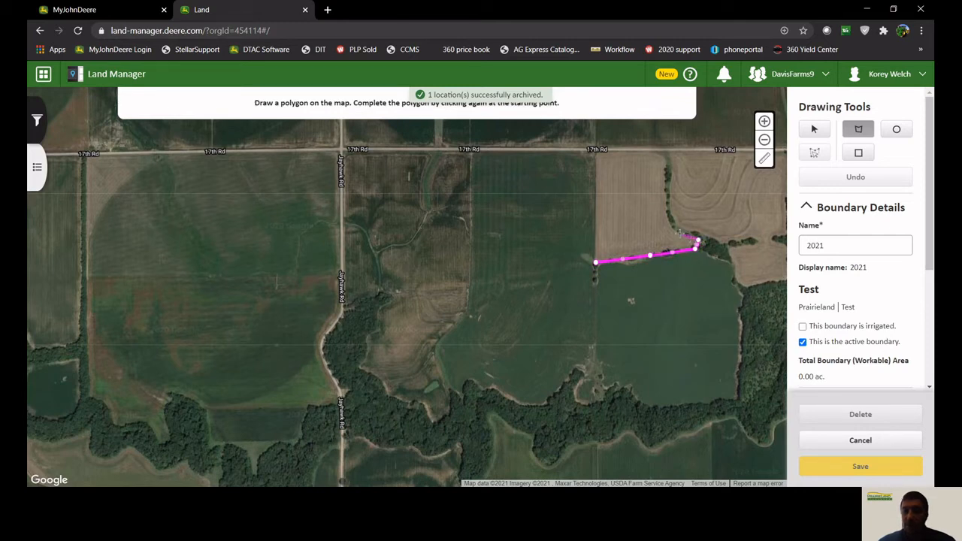
{"action": "left_click", "coordinate": [669, 216]}
{"action": "scroll", "coordinate": [665, 199], "scroll_direction": "up", "scroll_amount": 3}
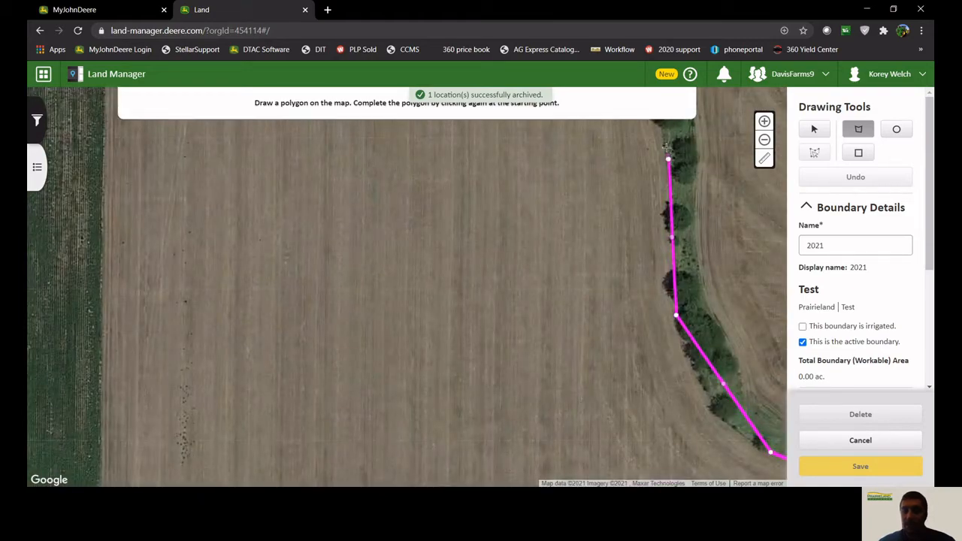
{"action": "left_click_drag", "start_coordinate": [655, 157], "coordinate": [670, 266]}
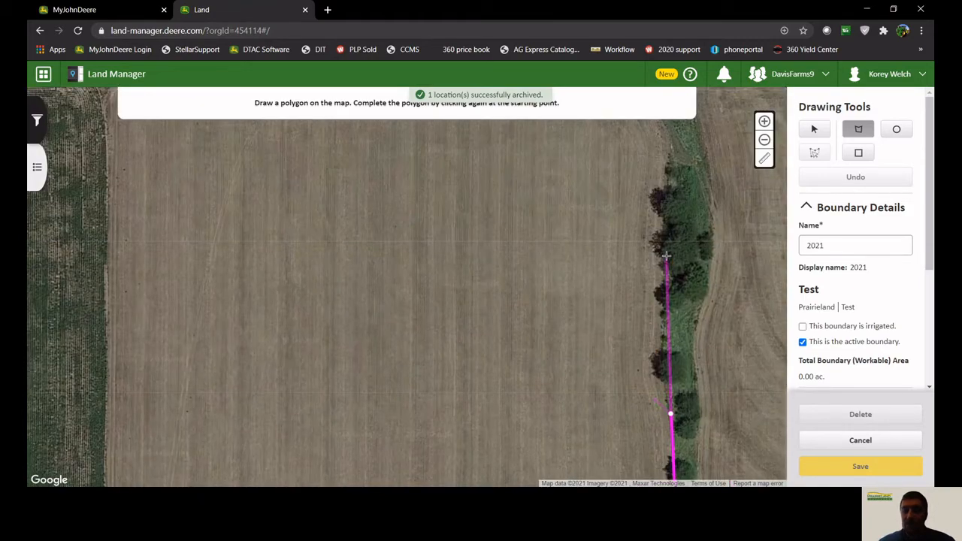
{"action": "left_click", "coordinate": [668, 258]}
{"action": "scroll", "coordinate": [668, 258], "scroll_direction": "down", "scroll_amount": 3}
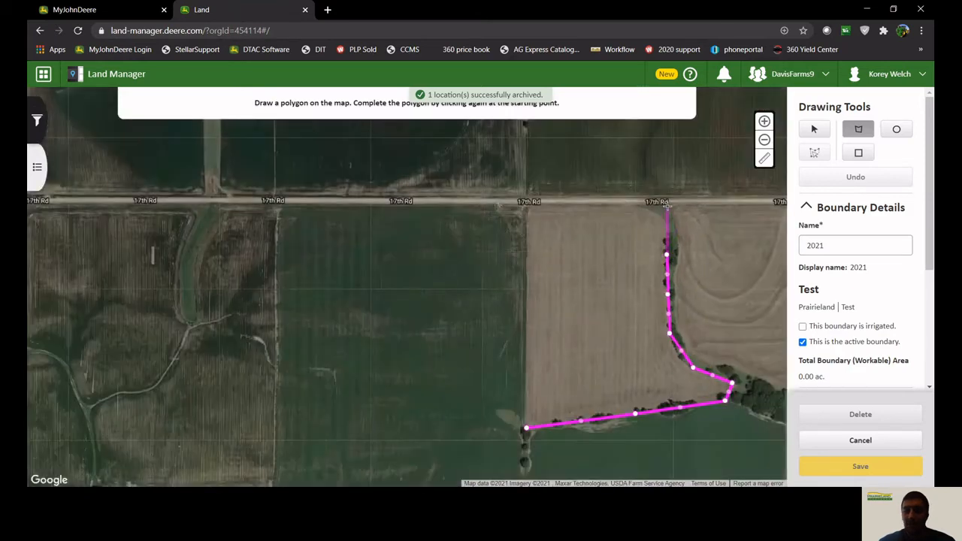
{"action": "left_click", "coordinate": [667, 211]}
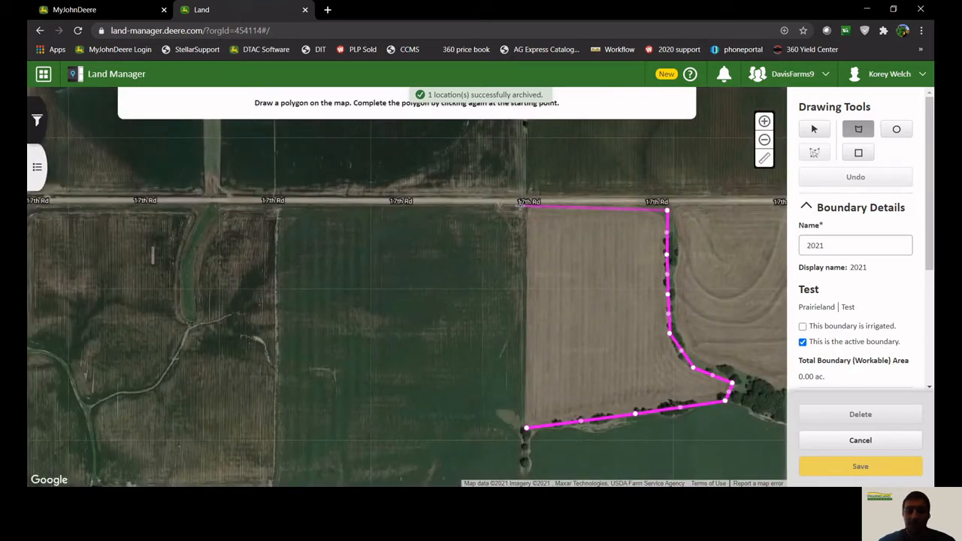
{"action": "left_click", "coordinate": [522, 208]}
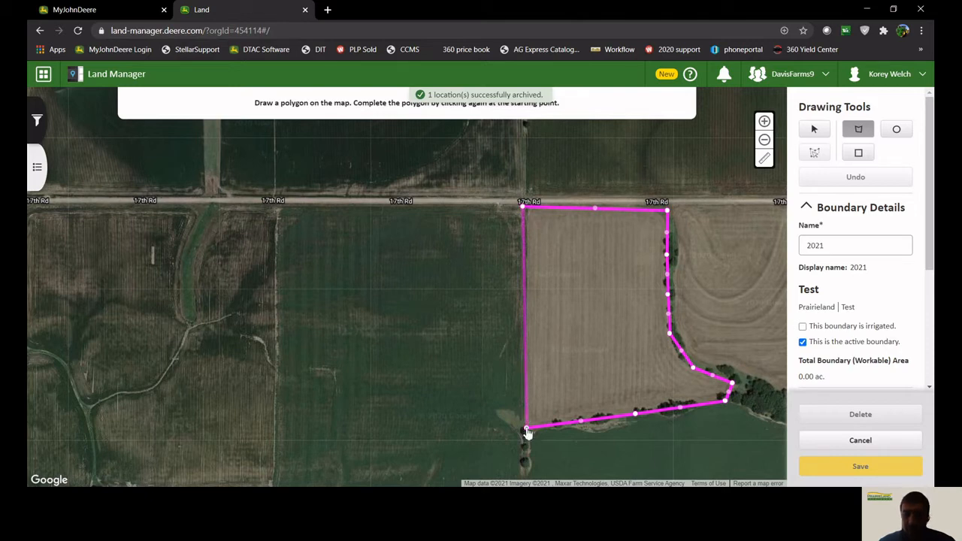
{"action": "left_click", "coordinate": [526, 429]}
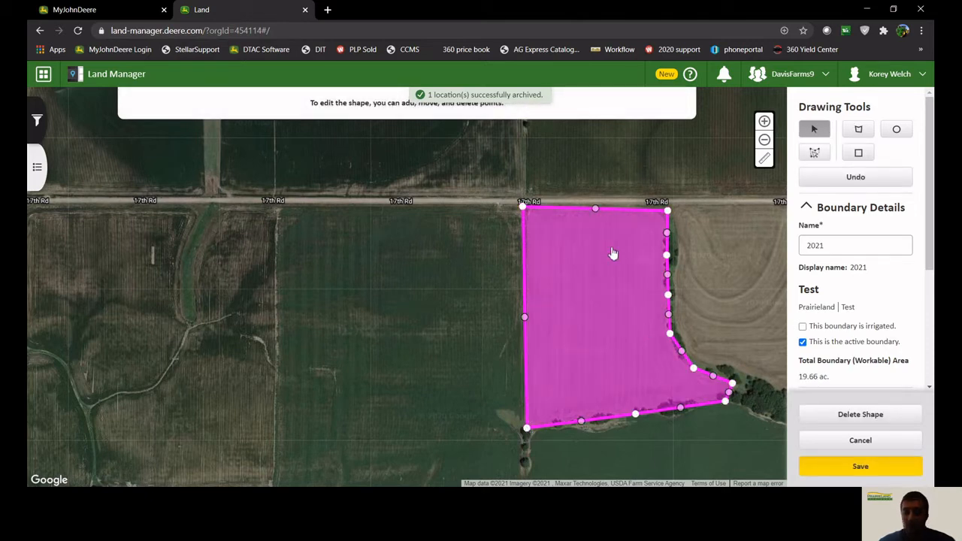
{"action": "left_click_drag", "start_coordinate": [363, 351], "coordinate": [232, 283]}
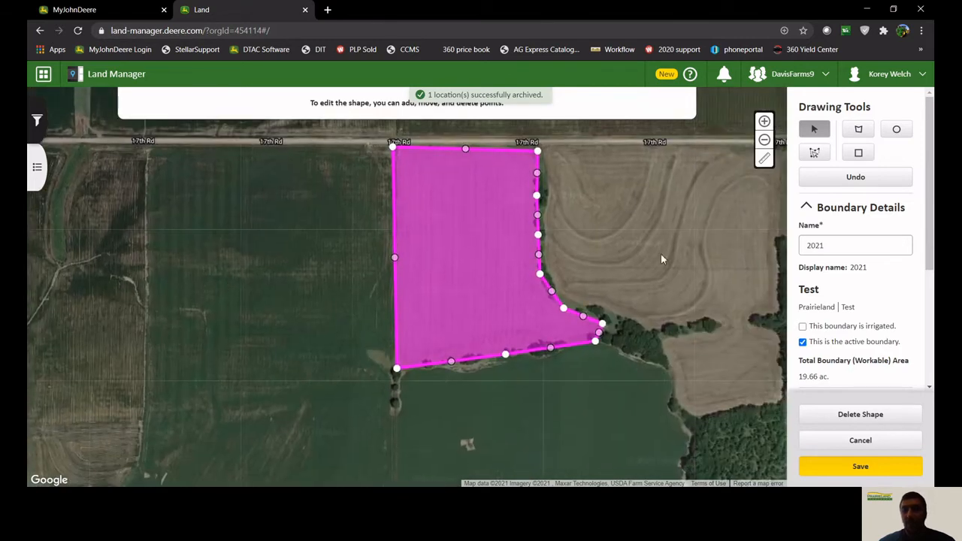
Check the 2021 boundary's active and exterior settings, and save the boundary for the Test field.
{"action": "scroll", "coordinate": [864, 262], "scroll_direction": "down", "scroll_amount": 2}
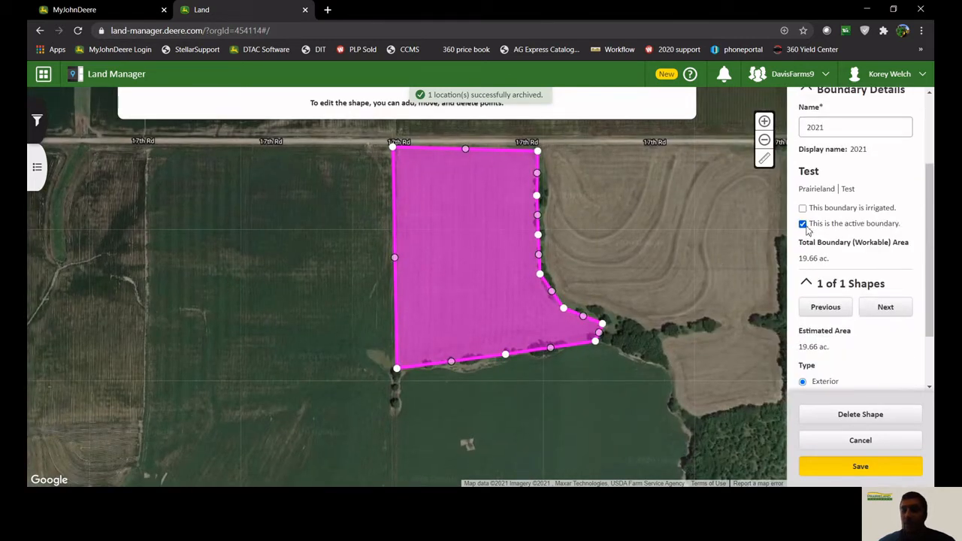
{"action": "scroll", "coordinate": [881, 239], "scroll_direction": "down", "scroll_amount": 2}
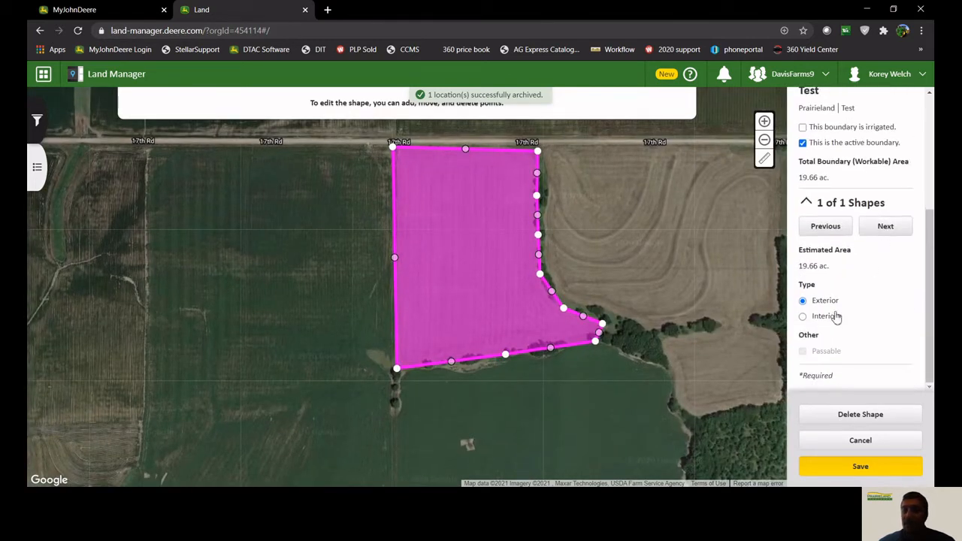
{"action": "left_click", "coordinate": [849, 471]}
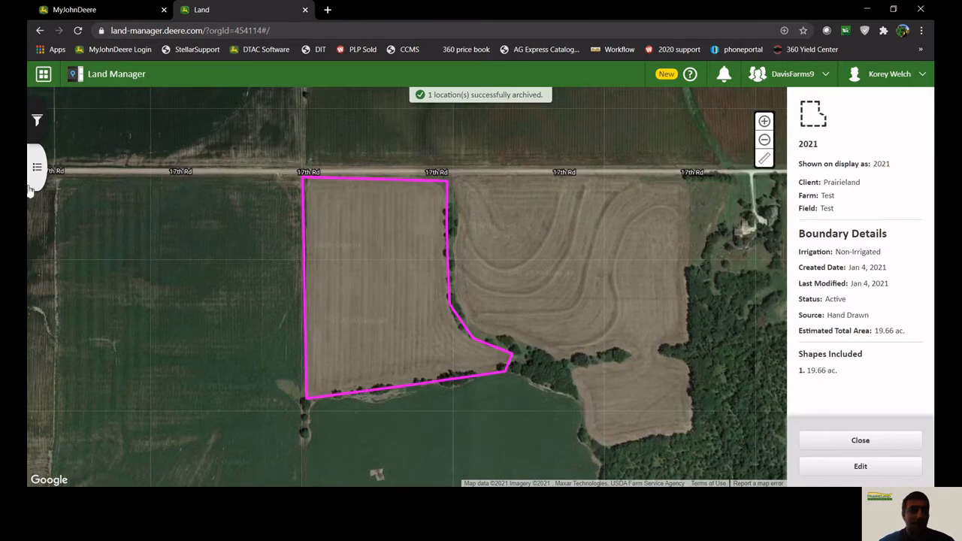
Start a new straight track for the Test field with an implement track spacing of 40 ft.
{"action": "left_click", "coordinate": [37, 169]}
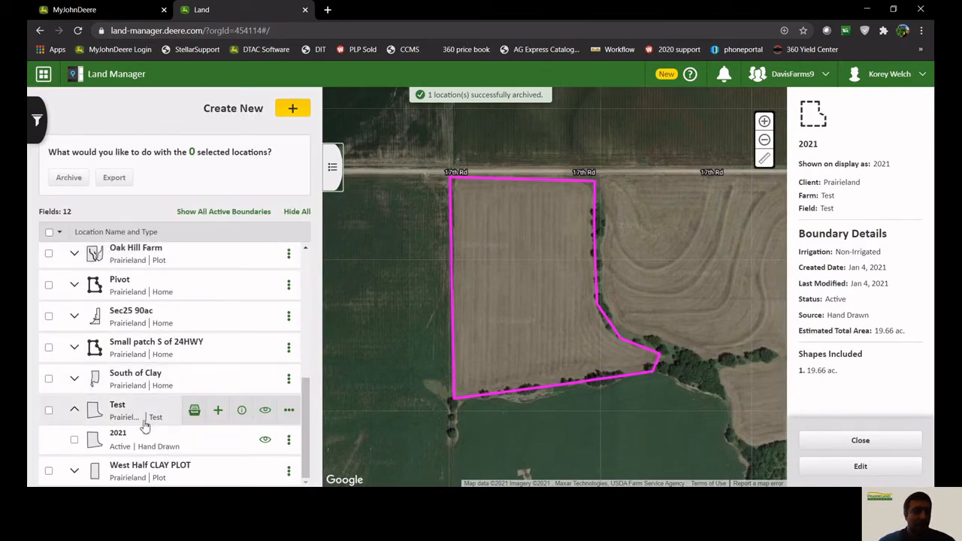
{"action": "left_click", "coordinate": [220, 413]}
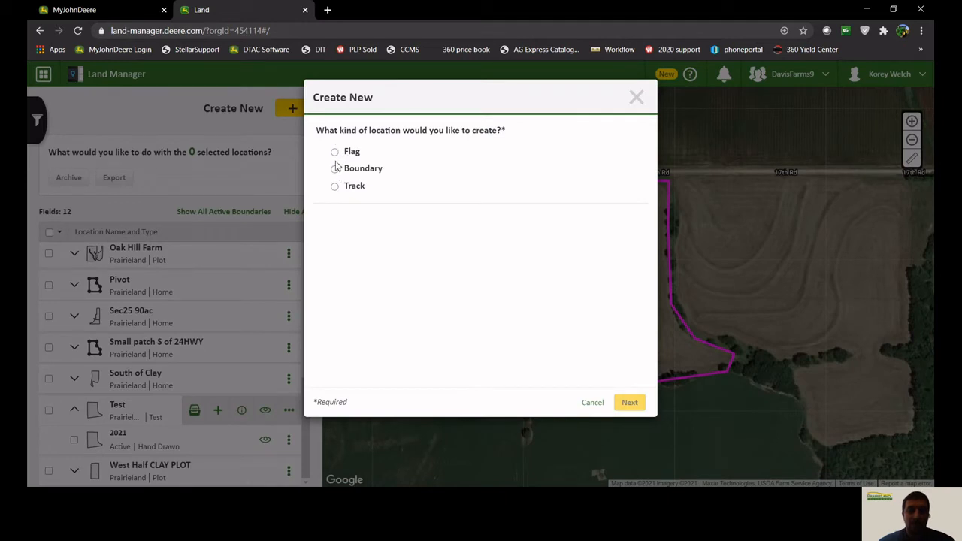
{"action": "left_click", "coordinate": [335, 186]}
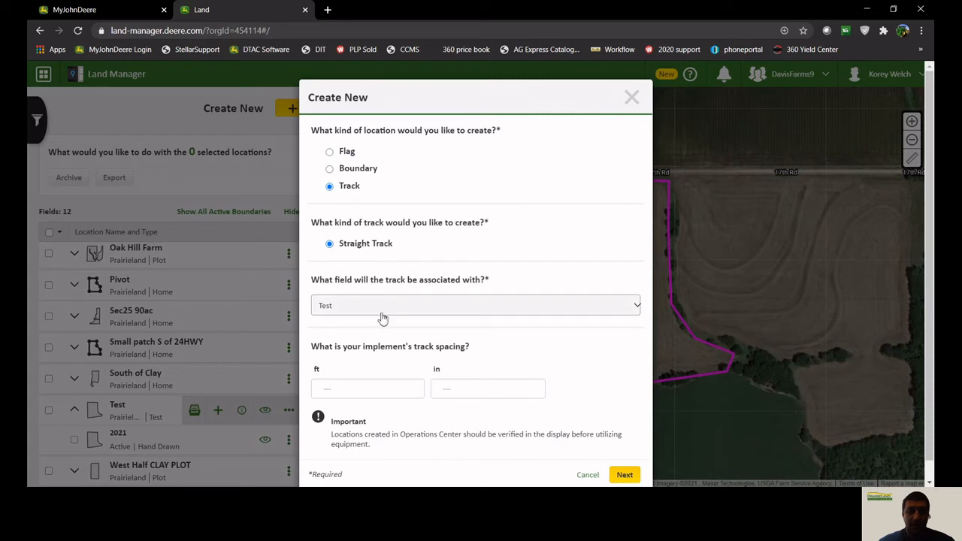
{"action": "scroll", "coordinate": [389, 318], "scroll_direction": "down", "scroll_amount": 1}
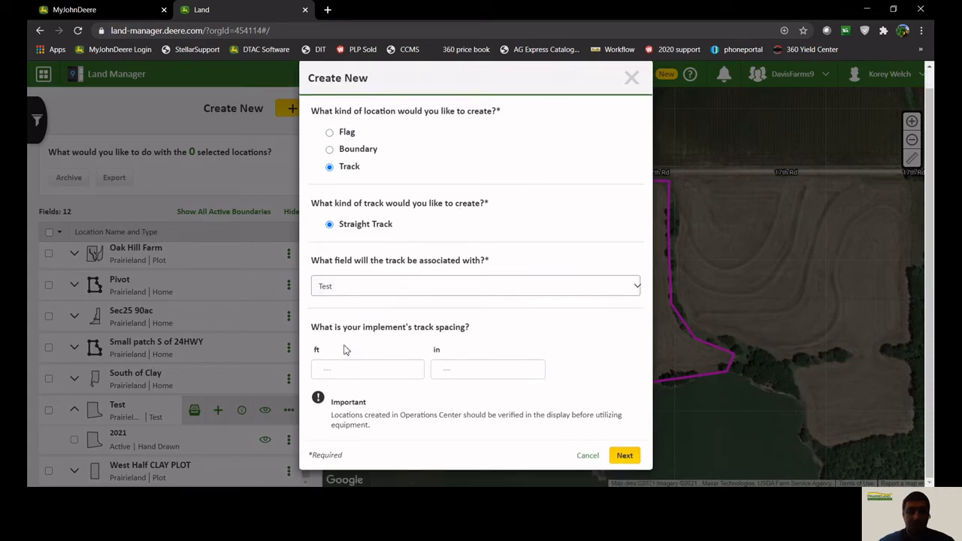
{"action": "left_click", "coordinate": [334, 370]}
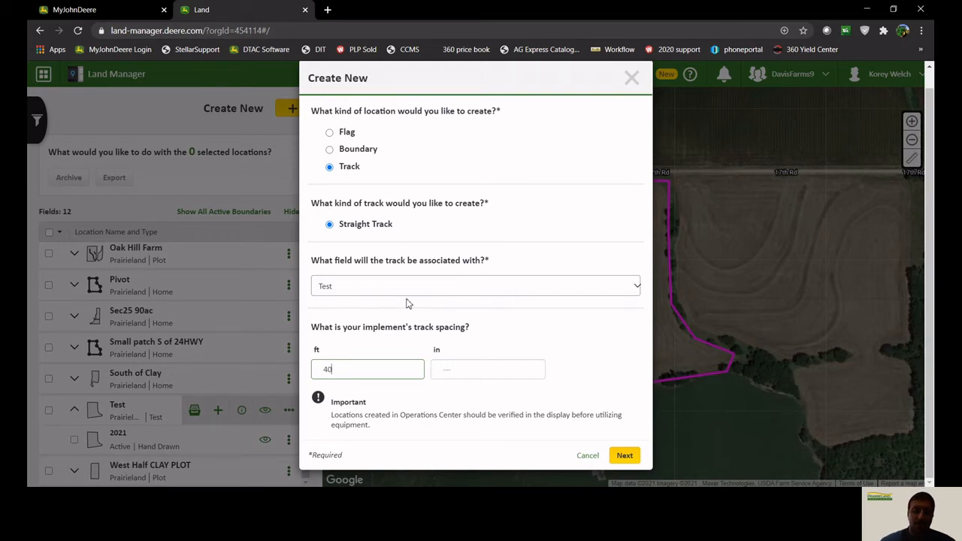
{"action": "left_click", "coordinate": [627, 457]}
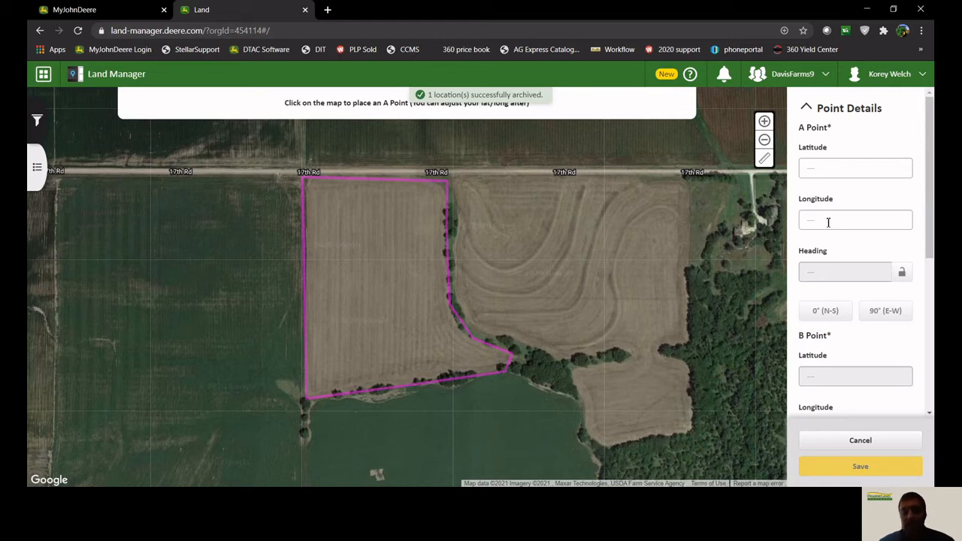
Place the track's A point near the Test field's southwest corner and the B point almost due north of it.
{"action": "left_click", "coordinate": [333, 366]}
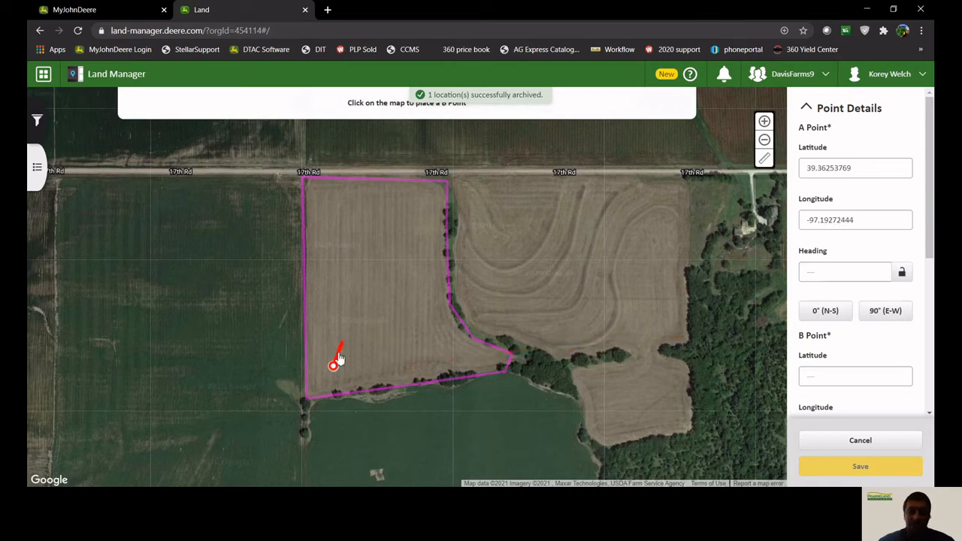
{"action": "left_click", "coordinate": [335, 272]}
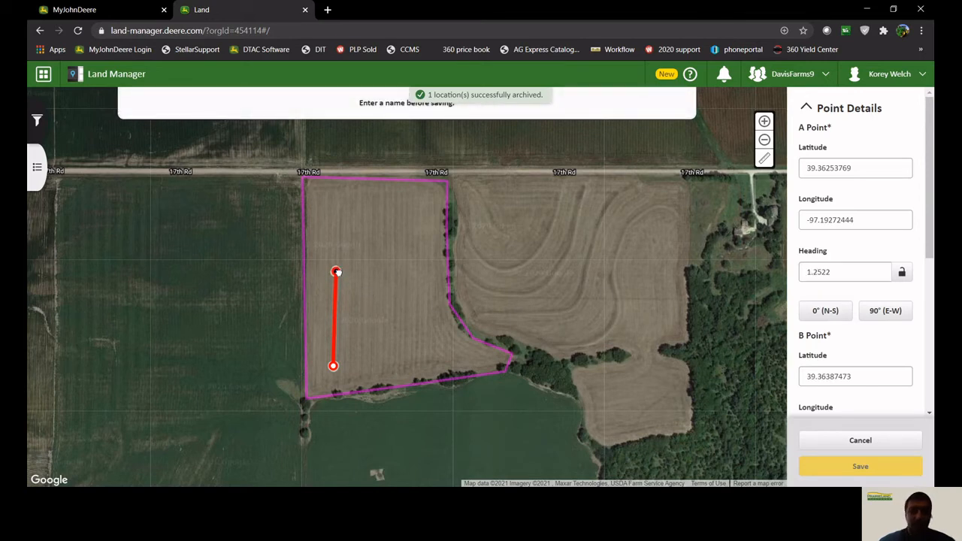
Swing the B point toward the northeast, and try the 0° (N-S) and 90° (E-W) headings on the track.
{"action": "left_click_drag", "start_coordinate": [336, 273], "coordinate": [374, 285]}
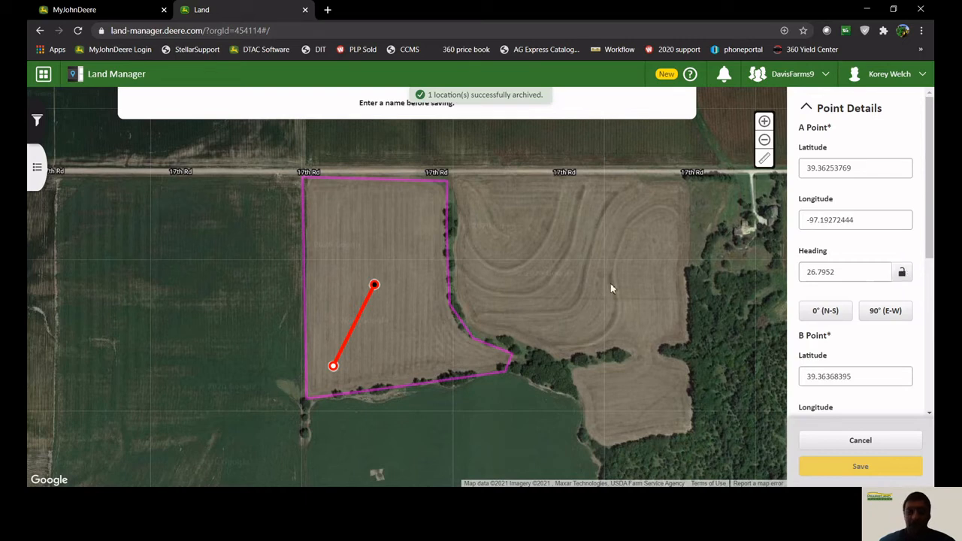
{"action": "left_click", "coordinate": [833, 315]}
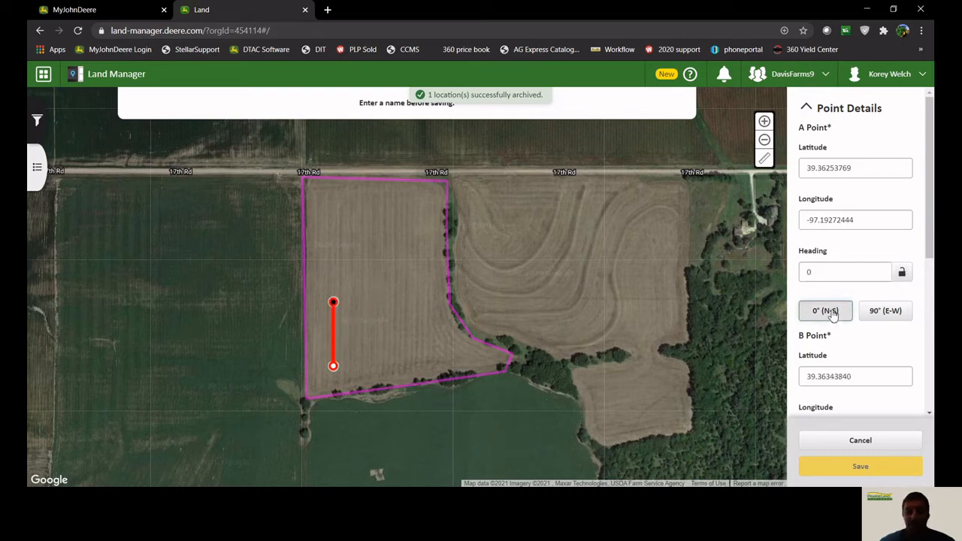
{"action": "left_click", "coordinate": [892, 316]}
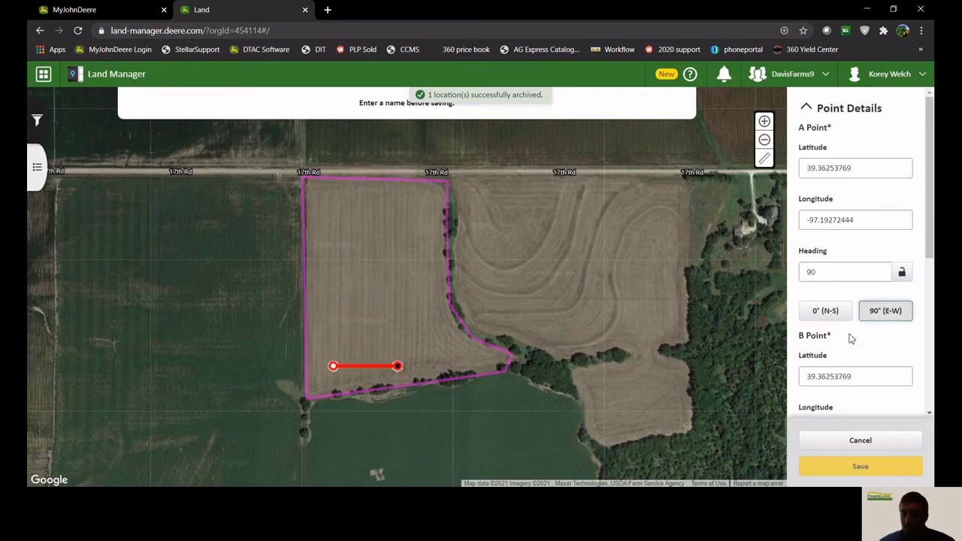
Name the Test field's straight track 2021.
{"action": "scroll", "coordinate": [848, 338], "scroll_direction": "down", "scroll_amount": 2}
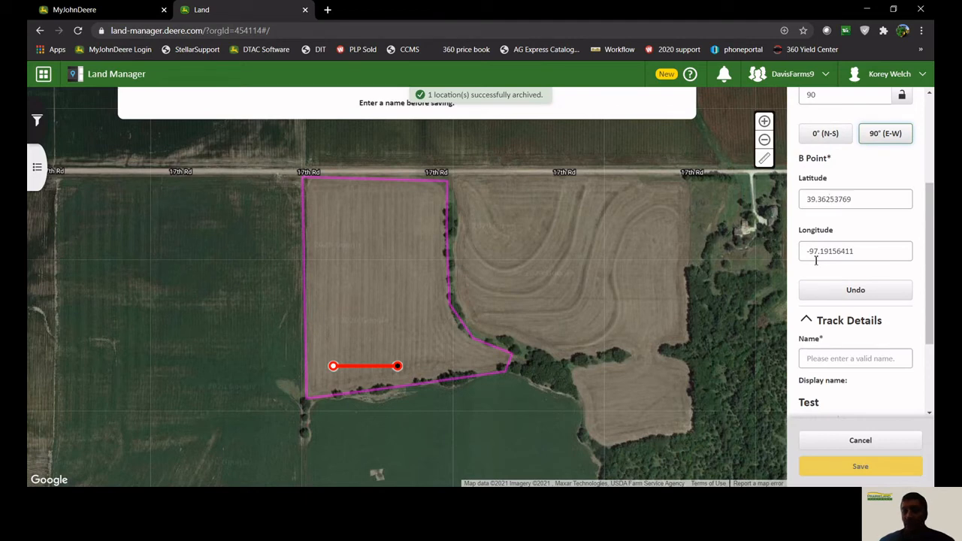
{"action": "scroll", "coordinate": [820, 256], "scroll_direction": "down", "scroll_amount": 2}
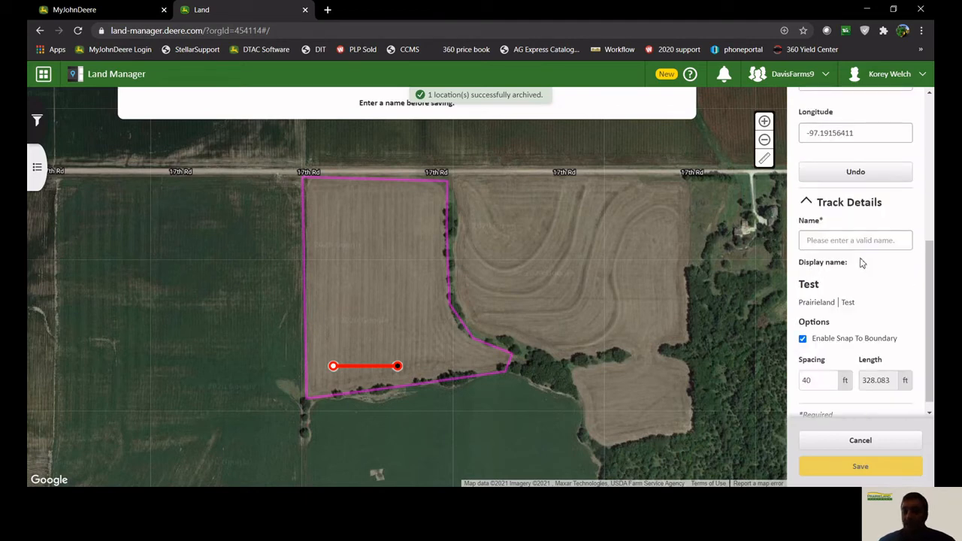
{"action": "left_click", "coordinate": [848, 239]}
{"action": "type", "text": "2021"}
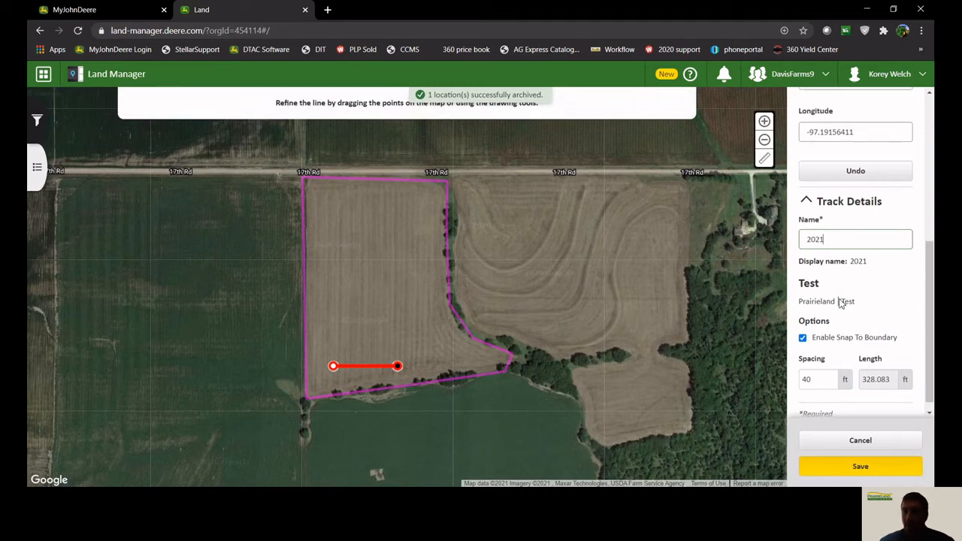
Move the A and B points alongside the field's west boundary, making a track about 460 ft long, and save it.
{"action": "scroll", "coordinate": [842, 303], "scroll_direction": "down", "scroll_amount": 1}
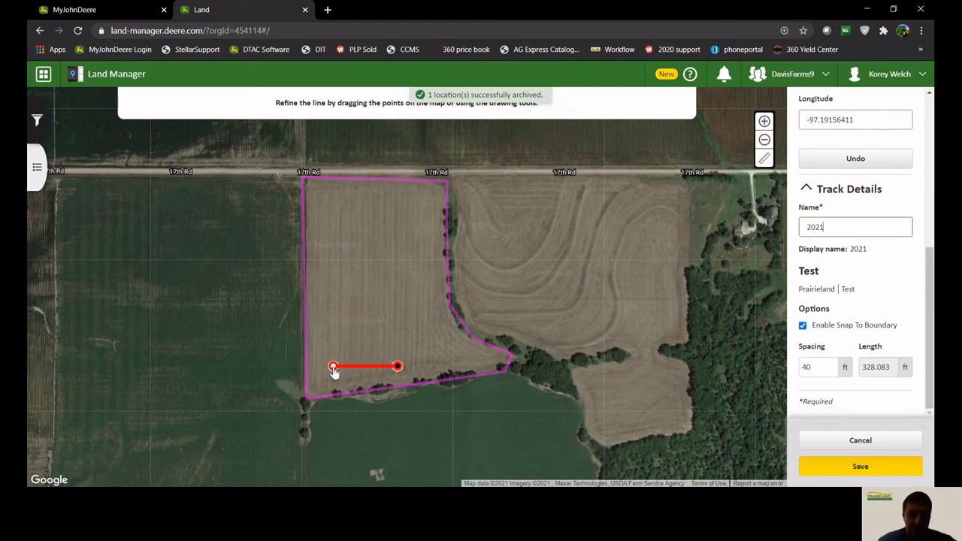
{"action": "left_click_drag", "start_coordinate": [333, 368], "coordinate": [311, 369]}
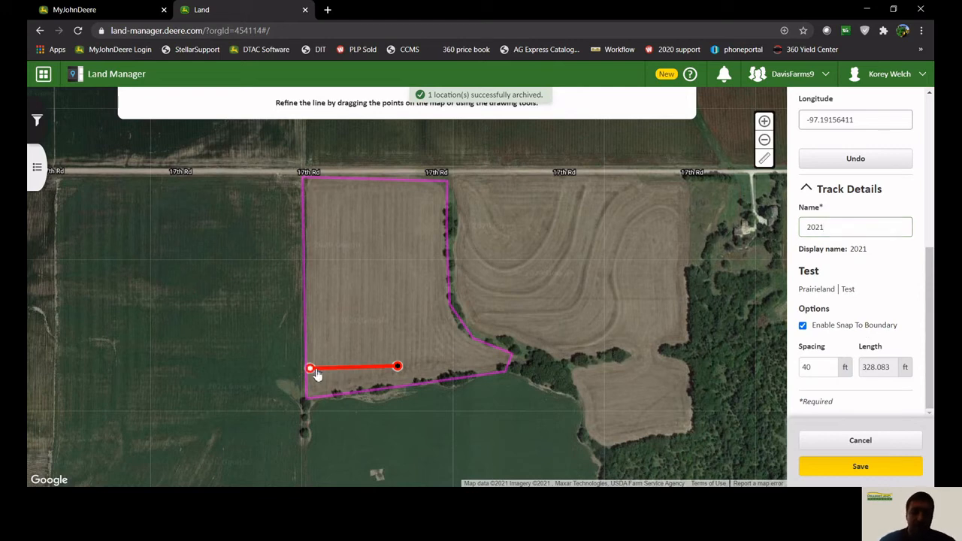
{"action": "left_click_drag", "start_coordinate": [397, 366], "coordinate": [314, 280]}
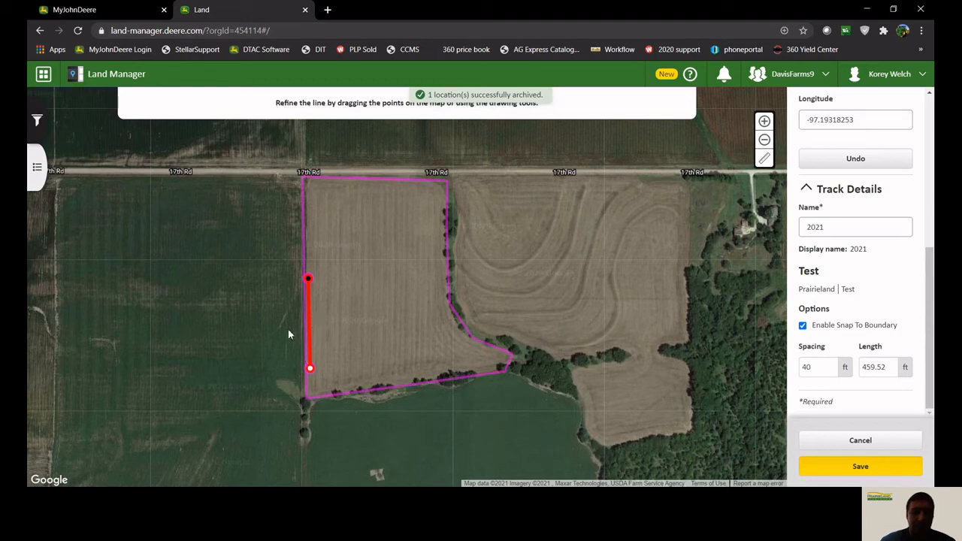
{"action": "scroll", "coordinate": [290, 334], "scroll_direction": "up", "scroll_amount": 2}
{"action": "left_click_drag", "start_coordinate": [453, 346], "coordinate": [449, 230]}
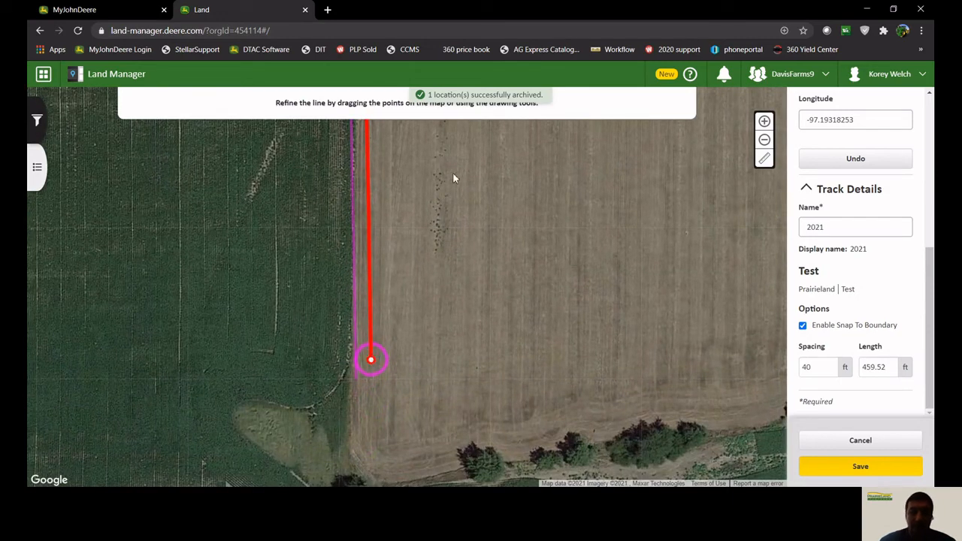
{"action": "left_click_drag", "start_coordinate": [453, 178], "coordinate": [453, 423]}
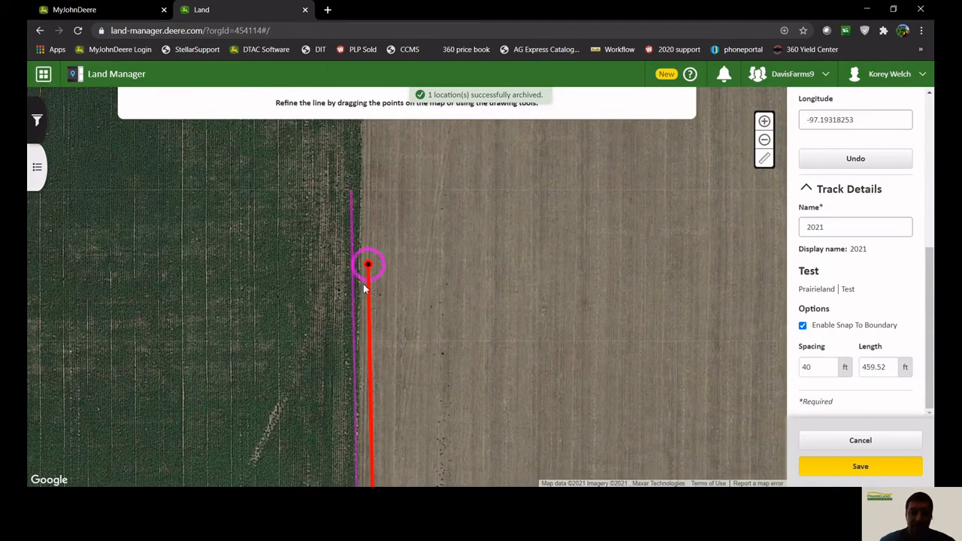
{"action": "scroll", "coordinate": [398, 295], "scroll_direction": "down", "scroll_amount": 5}
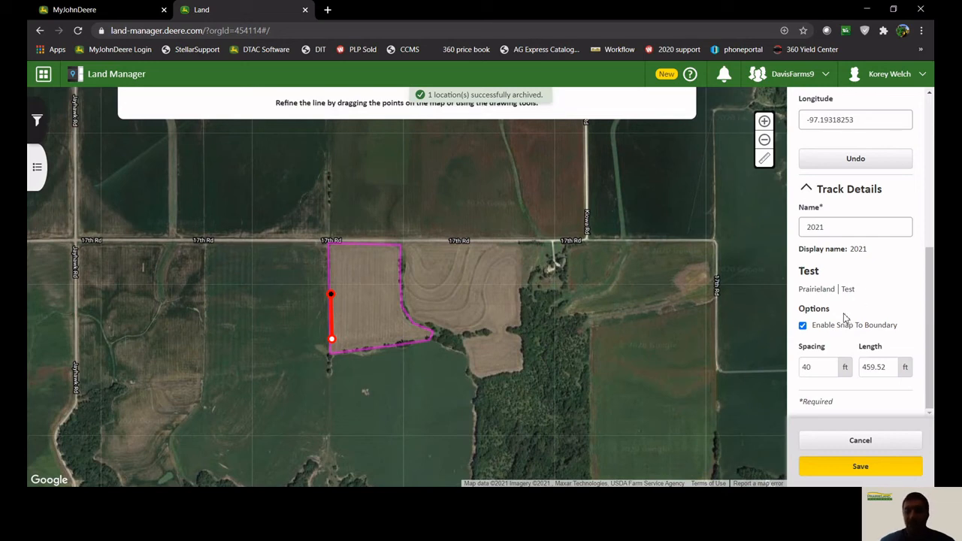
{"action": "left_click", "coordinate": [852, 466]}
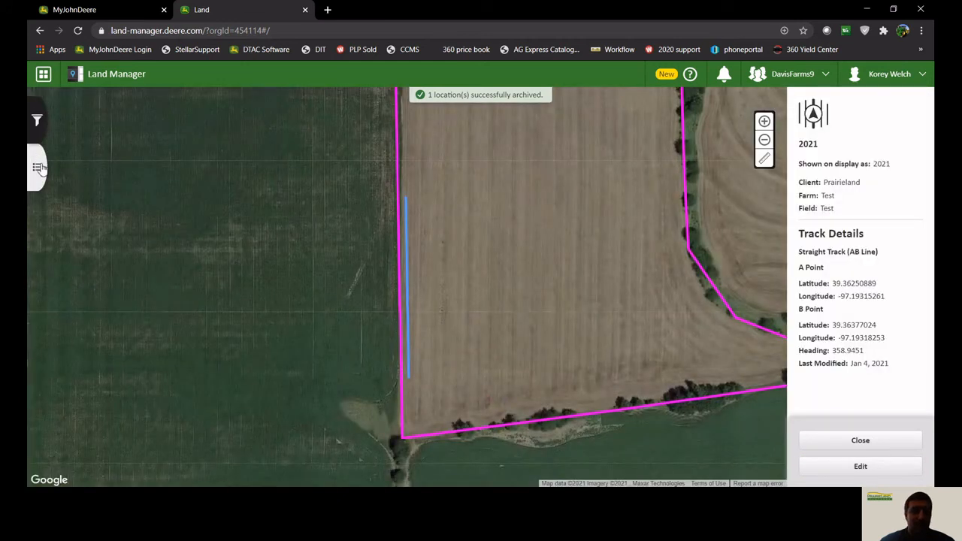
Export the Test field with its 2021 boundary and straight track as a PDF, without listing boundary shapes.
{"action": "left_click", "coordinate": [36, 160]}
{"action": "scroll", "coordinate": [181, 337], "scroll_direction": "down", "scroll_amount": 1}
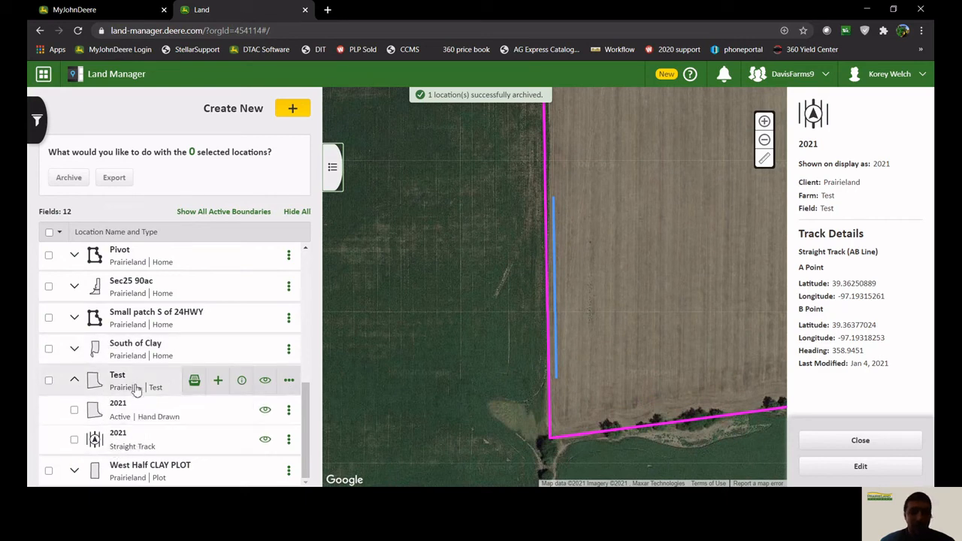
{"action": "left_click", "coordinate": [49, 381]}
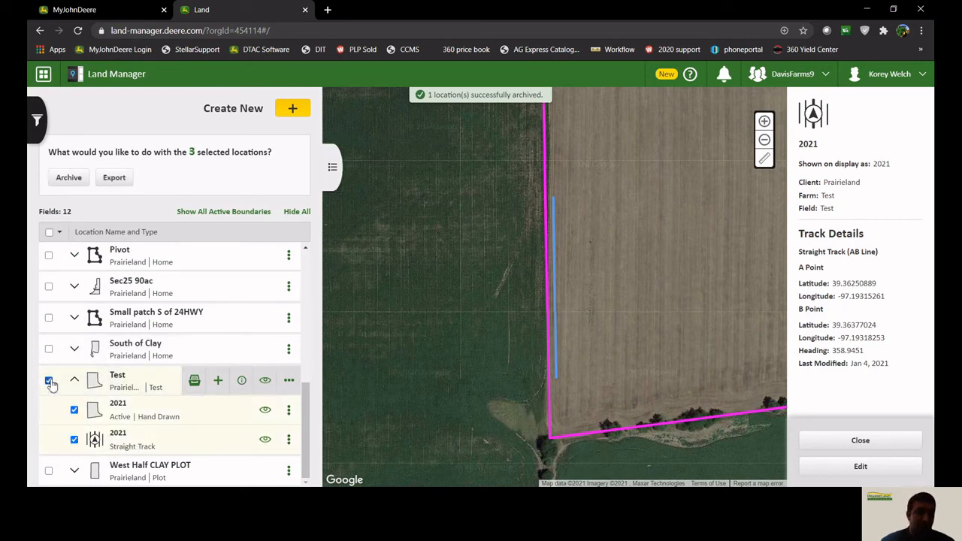
{"action": "left_click", "coordinate": [115, 179]}
{"action": "left_click", "coordinate": [334, 178]}
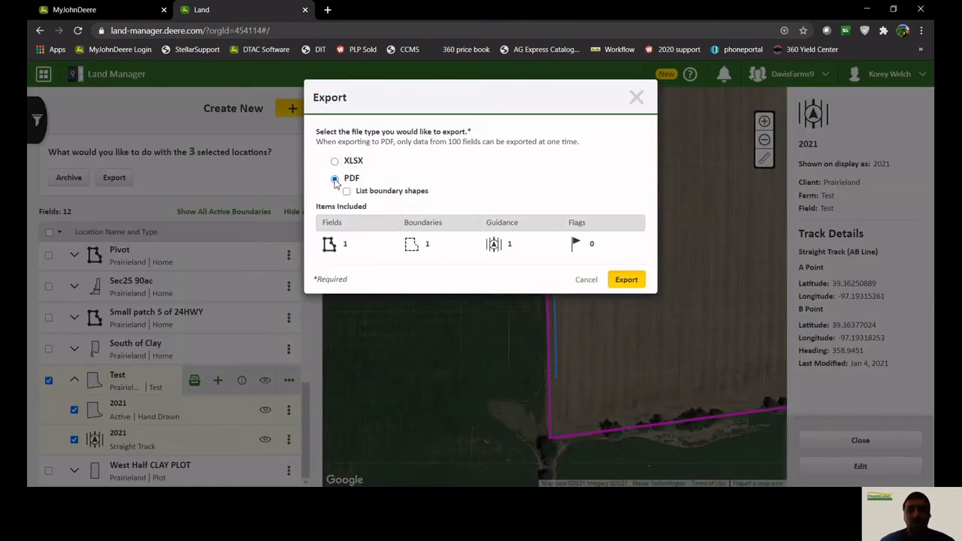
{"action": "left_click", "coordinate": [638, 281]}
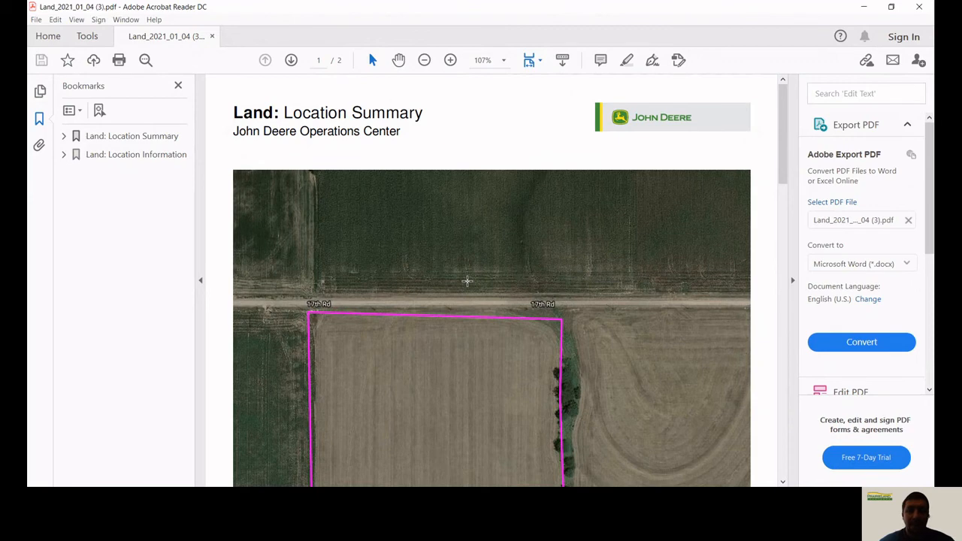
Examine the exported PDF in Adobe Acrobat Reader, including the field maps, the boundary area and the straight track's points and heading.
{"action": "scroll", "coordinate": [467, 281], "scroll_direction": "down", "scroll_amount": 5}
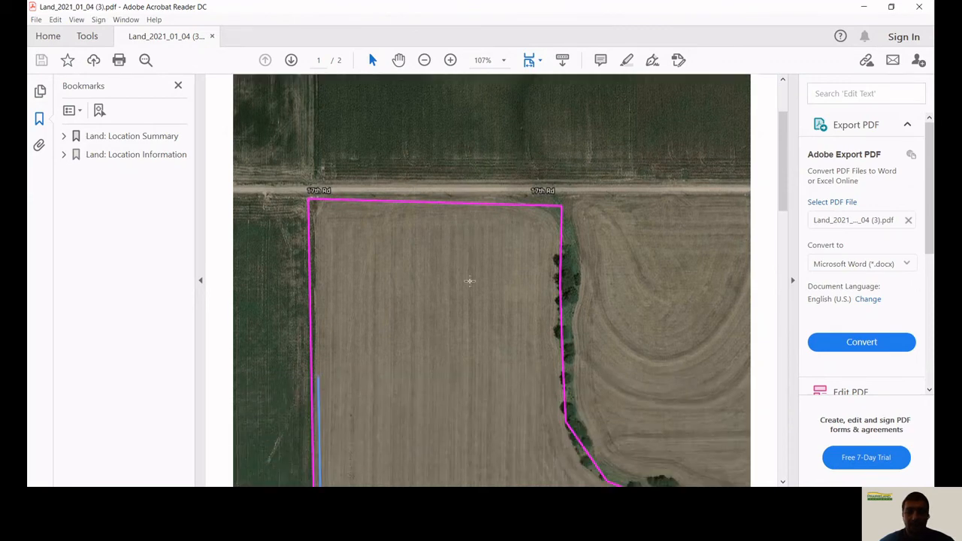
{"action": "scroll", "coordinate": [475, 283], "scroll_direction": "up", "scroll_amount": 1}
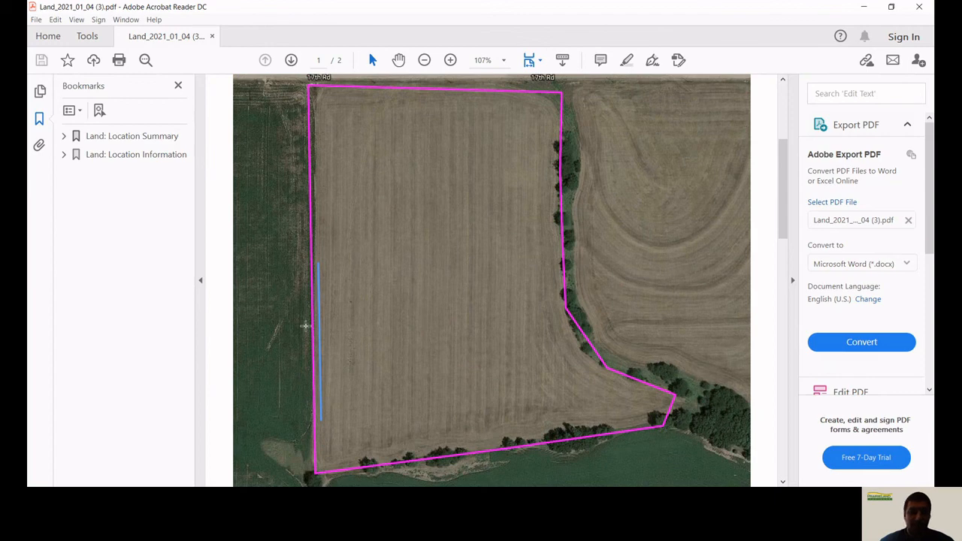
{"action": "scroll", "coordinate": [498, 304], "scroll_direction": "down", "scroll_amount": 1}
{"action": "scroll", "coordinate": [498, 303], "scroll_direction": "down", "scroll_amount": 12}
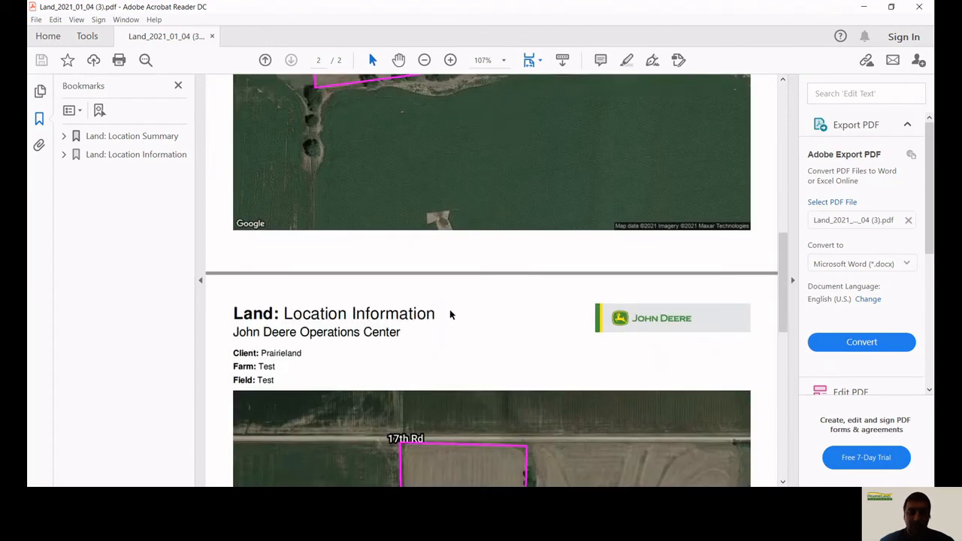
{"action": "scroll", "coordinate": [450, 305], "scroll_direction": "down", "scroll_amount": 4}
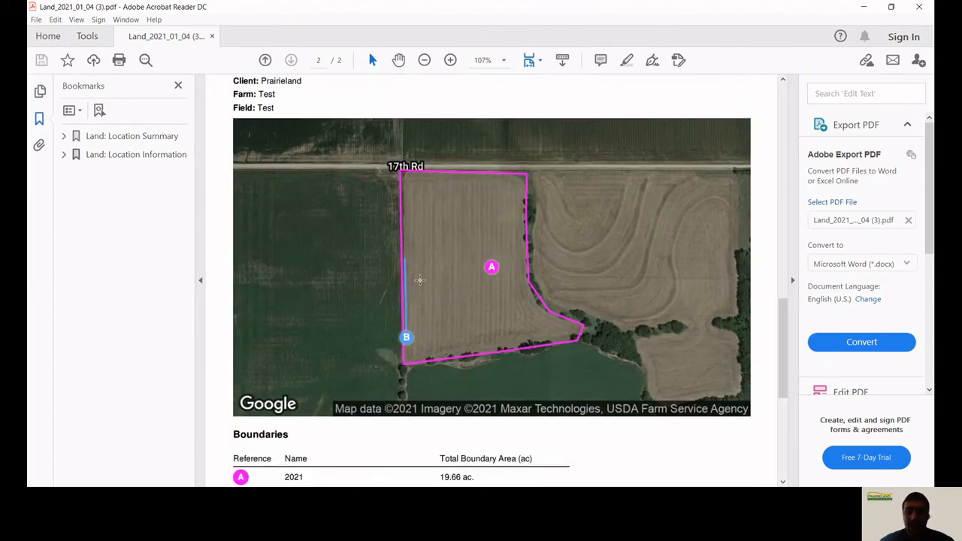
{"action": "scroll", "coordinate": [421, 279], "scroll_direction": "down", "scroll_amount": 2}
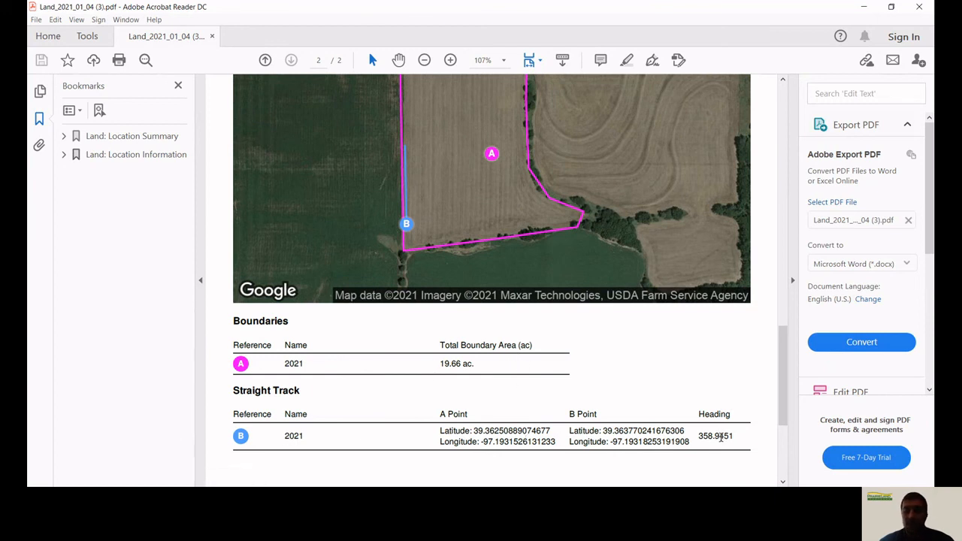
{"action": "scroll", "coordinate": [443, 352], "scroll_direction": "up", "scroll_amount": 2}
{"action": "scroll", "coordinate": [444, 352], "scroll_direction": "up", "scroll_amount": 2}
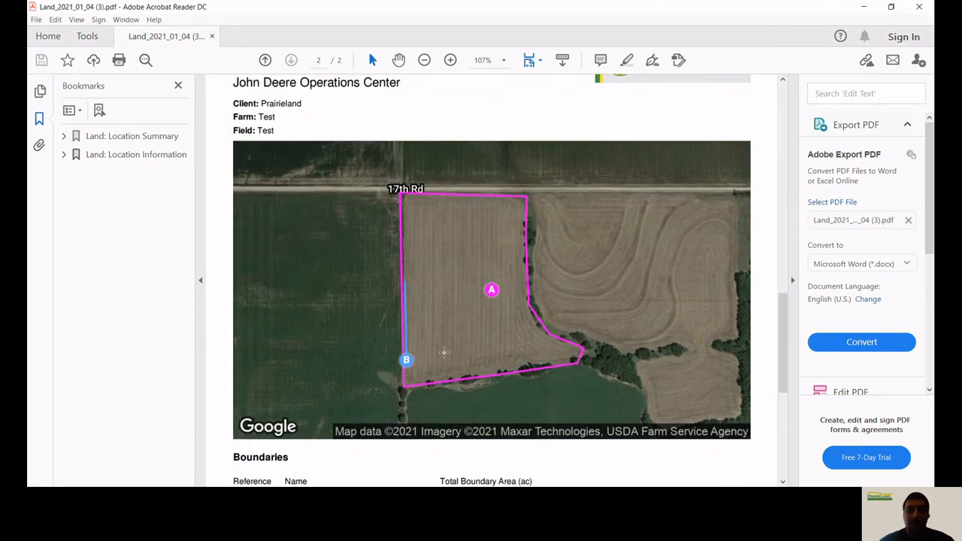